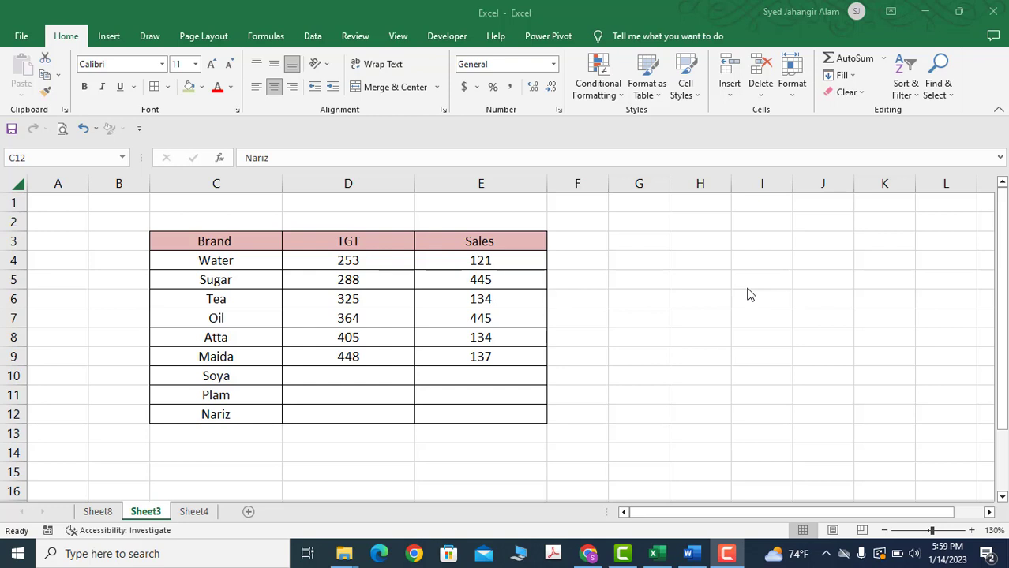
- Examine the Brand list from Water to Nariz in C4:C12 together with its TGT and Sales columns
{"action": "left_click", "coordinate": [235, 259]}
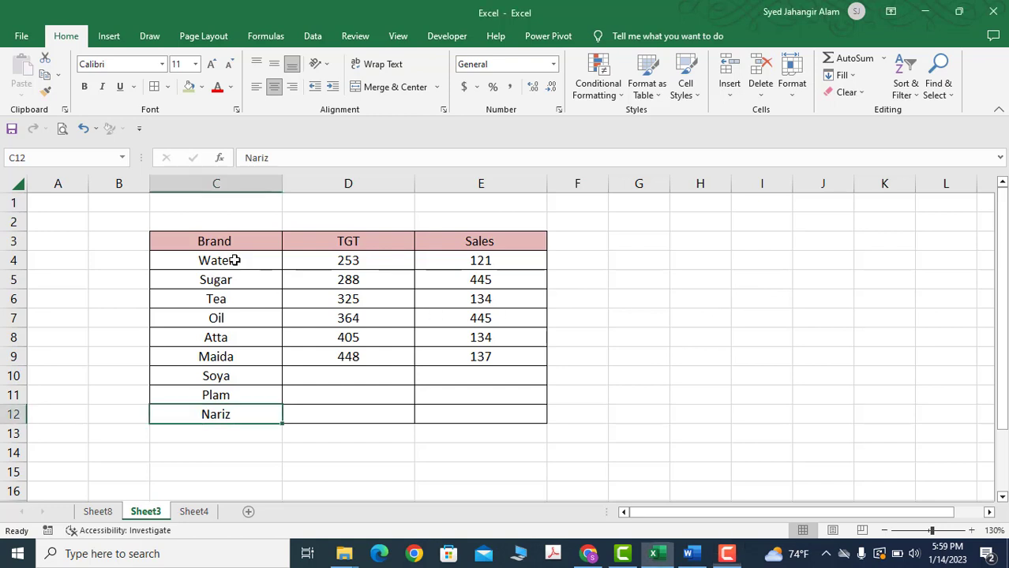
{"action": "left_click_drag", "start_coordinate": [241, 260], "coordinate": [241, 419]}
{"action": "left_click", "coordinate": [234, 269]}
{"action": "left_click_drag", "start_coordinate": [228, 292], "coordinate": [228, 408]}
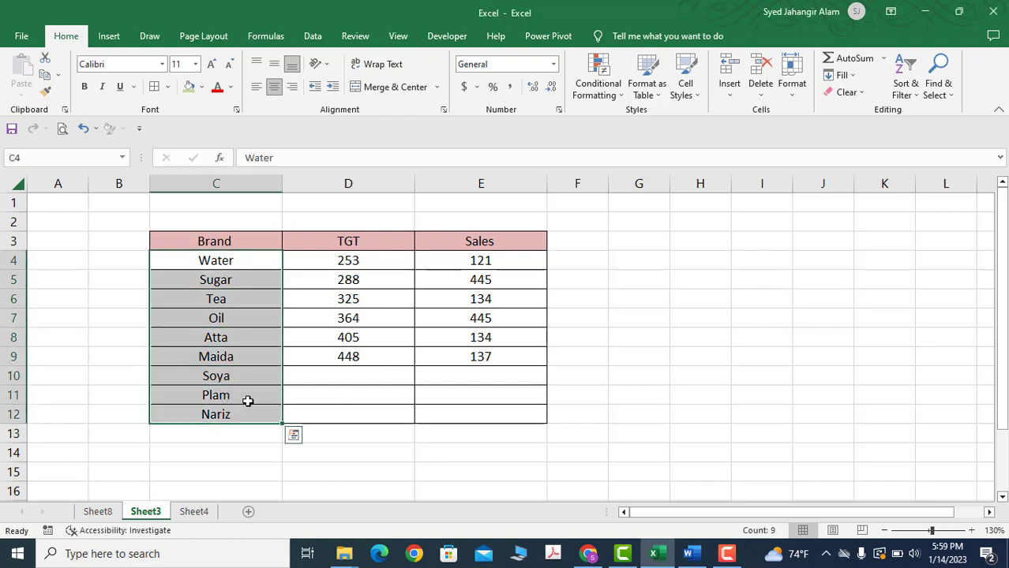
{"action": "left_click", "coordinate": [222, 417]}
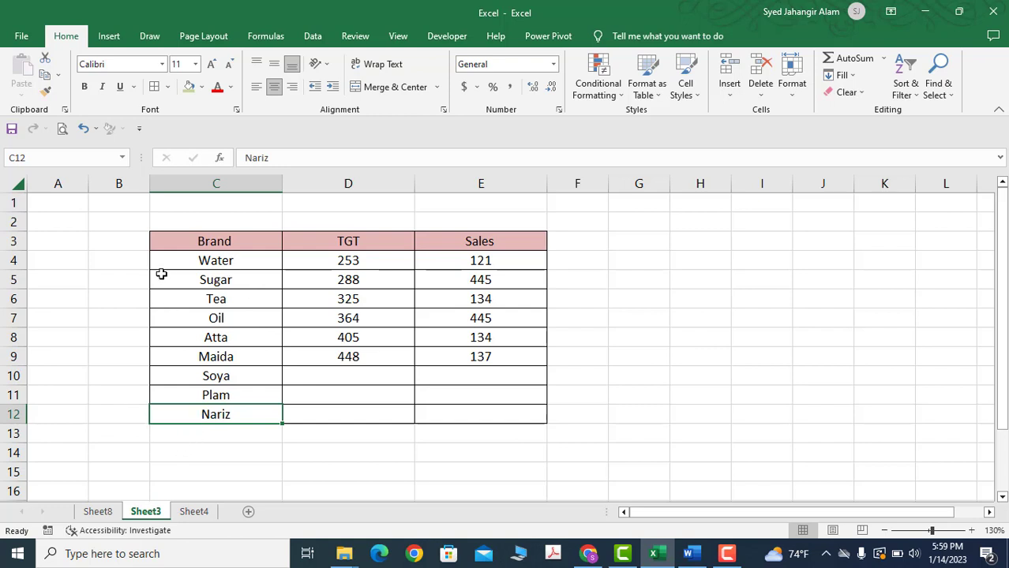
{"action": "left_click", "coordinate": [120, 262]}
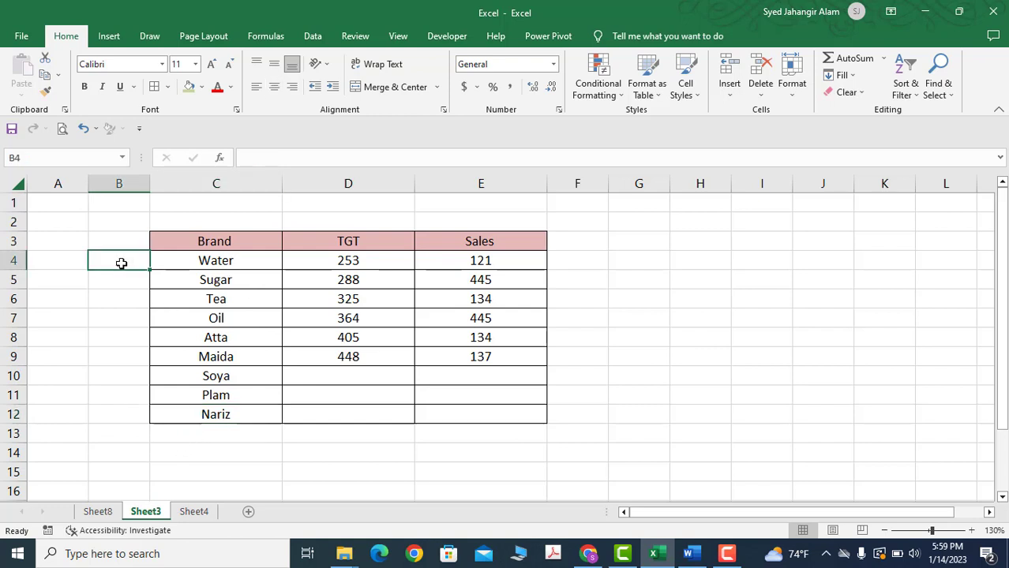
{"action": "left_click", "coordinate": [224, 260]}
{"action": "left_click", "coordinate": [213, 452]}
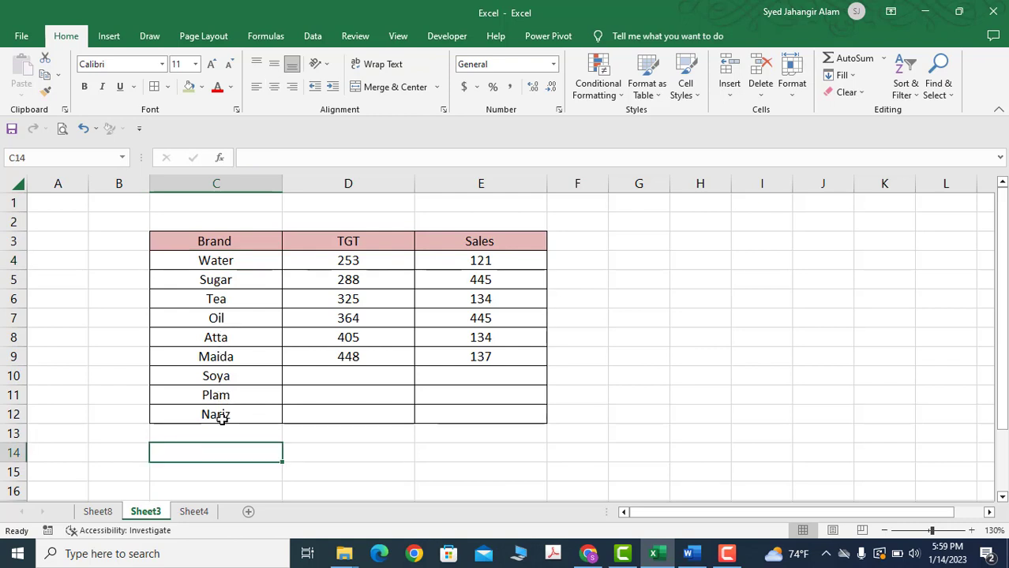
{"action": "left_click", "coordinate": [222, 417]}
{"action": "left_click", "coordinate": [221, 262]}
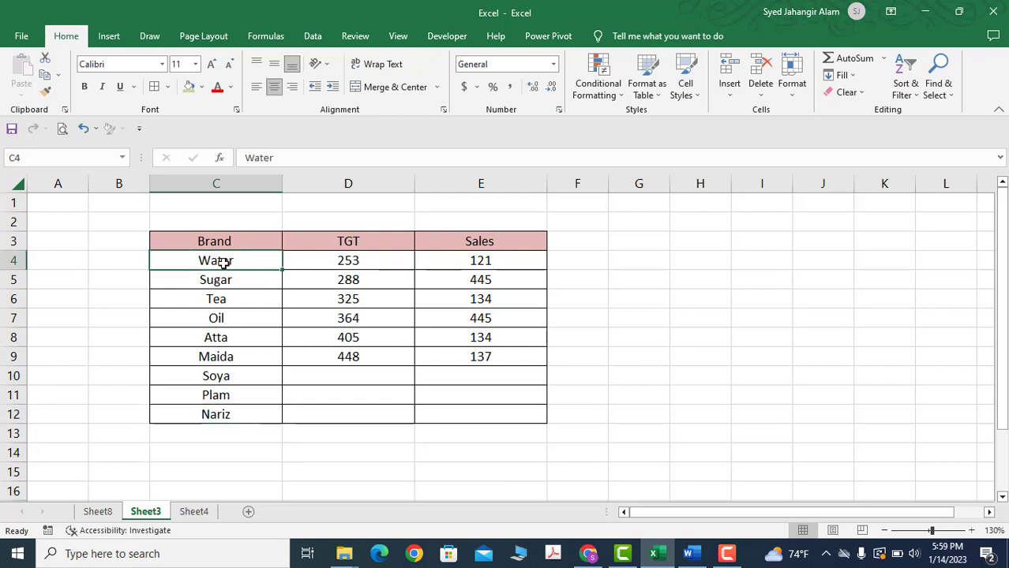
{"action": "left_click_drag", "start_coordinate": [381, 261], "coordinate": [508, 328]}
{"action": "left_click", "coordinate": [477, 410]}
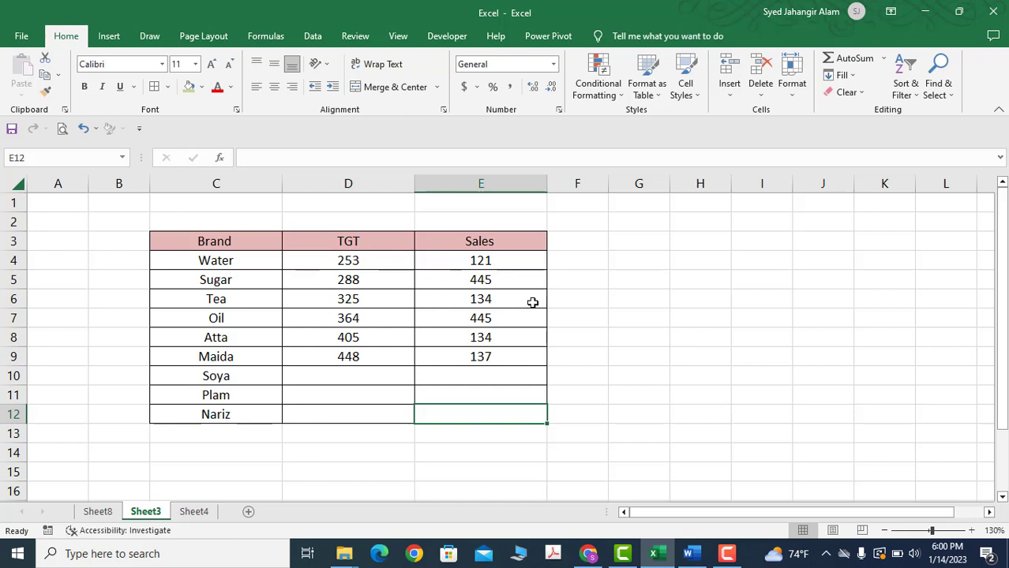
{"action": "left_click_drag", "start_coordinate": [240, 261], "coordinate": [225, 416]}
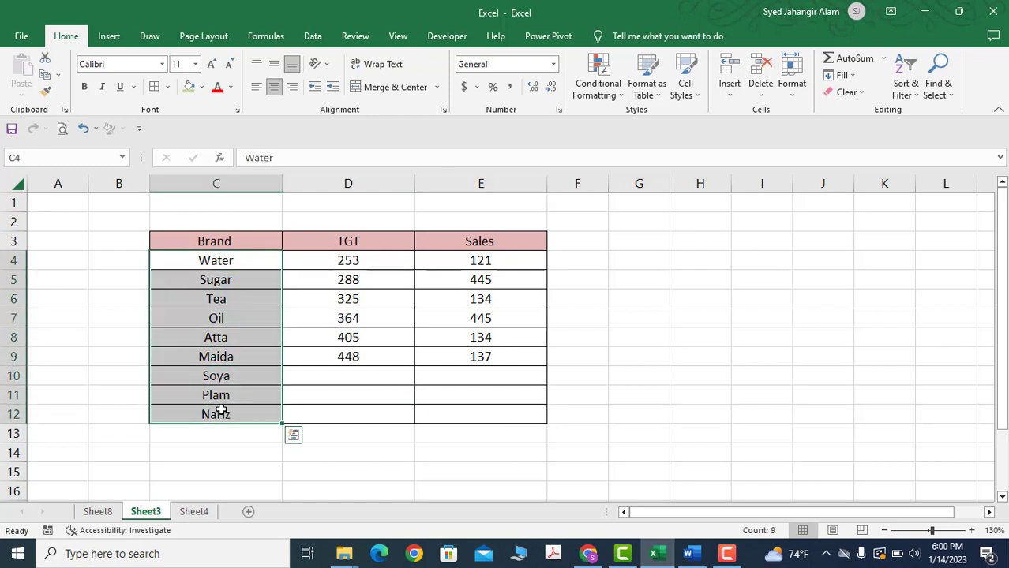
{"action": "left_click", "coordinate": [221, 411]}
{"action": "left_click", "coordinate": [239, 264]}
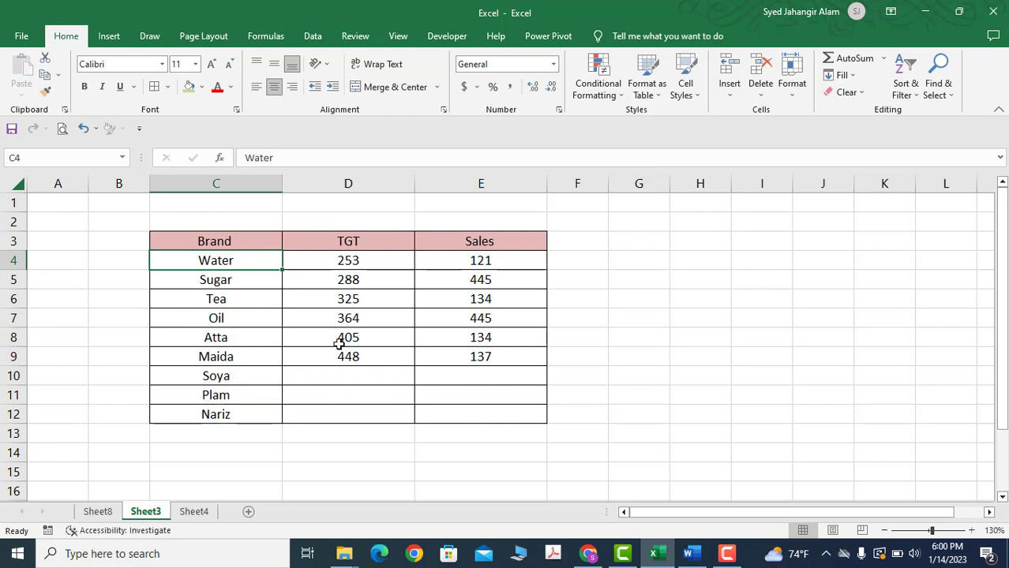
- Number the brand rows from 1 to 9 in B4:B12, beside the Brand column
{"action": "left_click", "coordinate": [122, 261]}
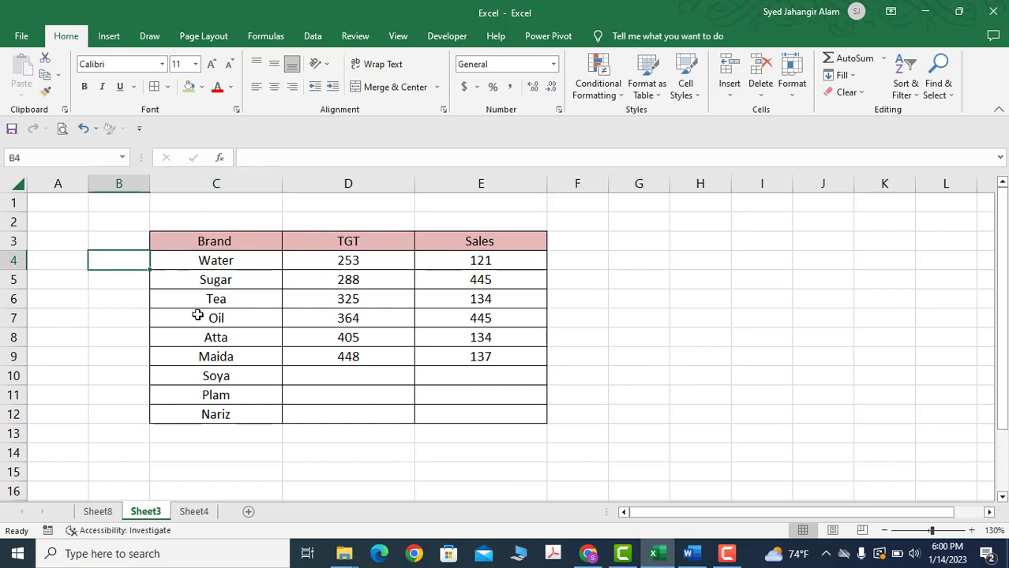
{"action": "type", "text": "1"}
{"action": "key", "text": "Return"}
{"action": "type", "text": "2"}
{"action": "key", "text": "Return"}
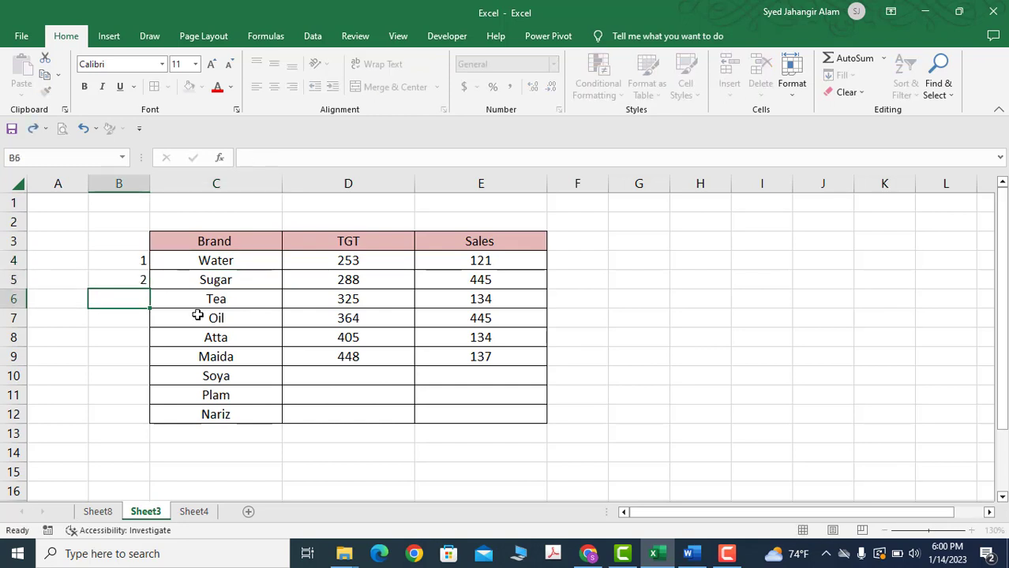
{"action": "left_click_drag", "start_coordinate": [131, 255], "coordinate": [493, 413]}
{"action": "double_click", "coordinate": [150, 290]}
- Custom sort B4:E12 by Column B on cell values, largest to smallest, without treating the first row as headers
{"action": "left_click", "coordinate": [235, 388]}
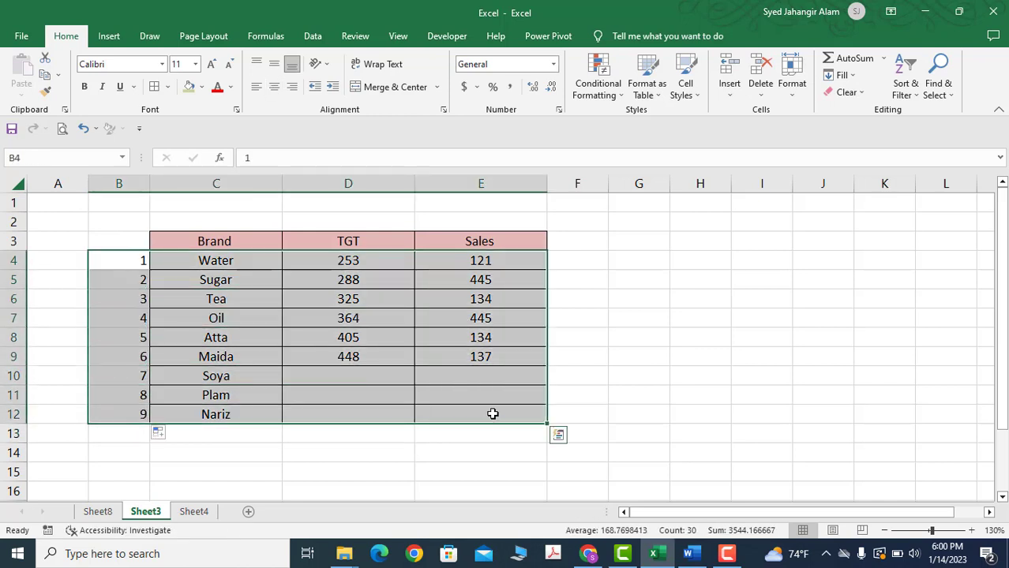
{"action": "left_click", "coordinate": [918, 96]}
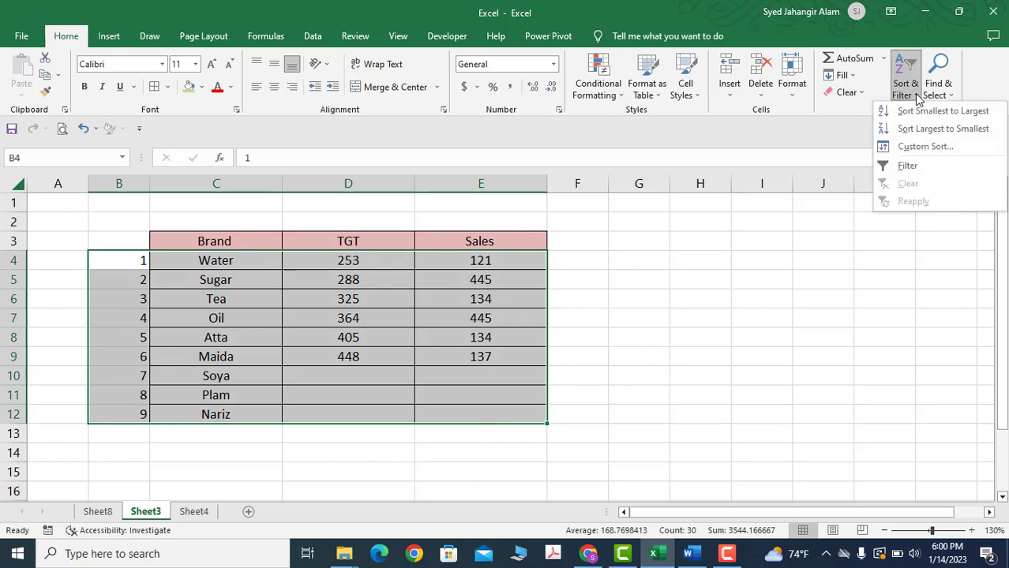
{"action": "left_click", "coordinate": [915, 146]}
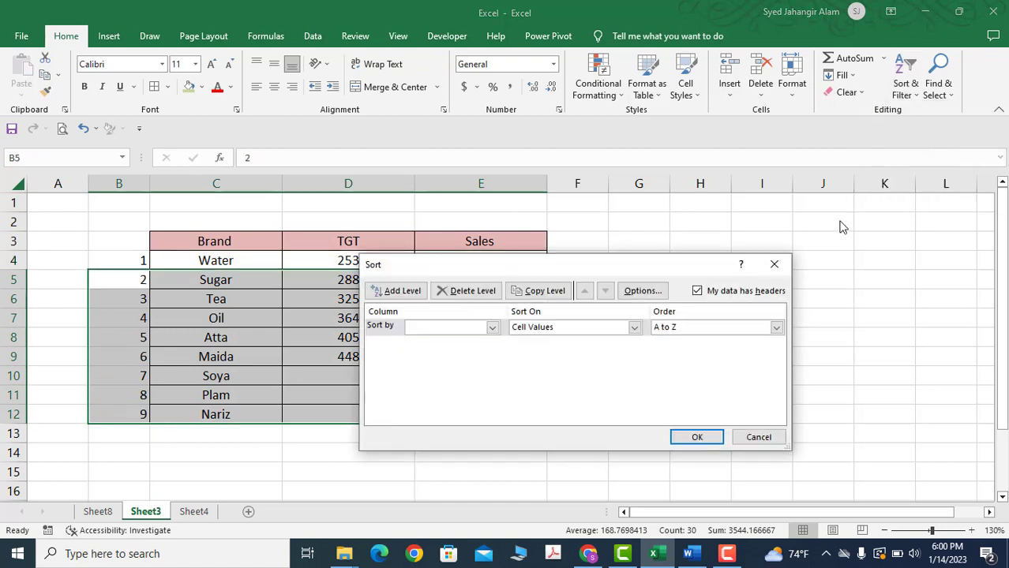
{"action": "left_click", "coordinate": [697, 291]}
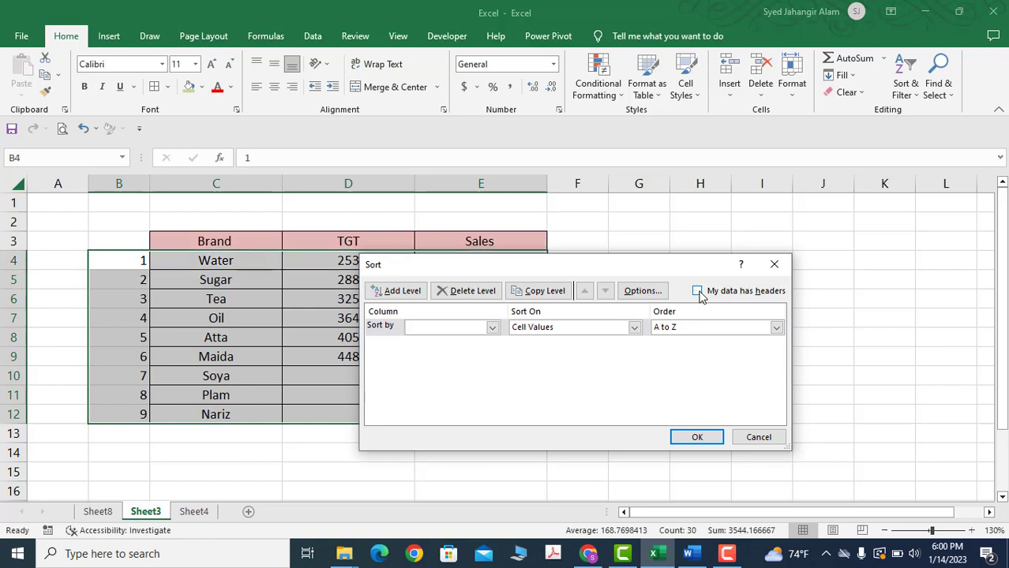
{"action": "left_click", "coordinate": [492, 327]}
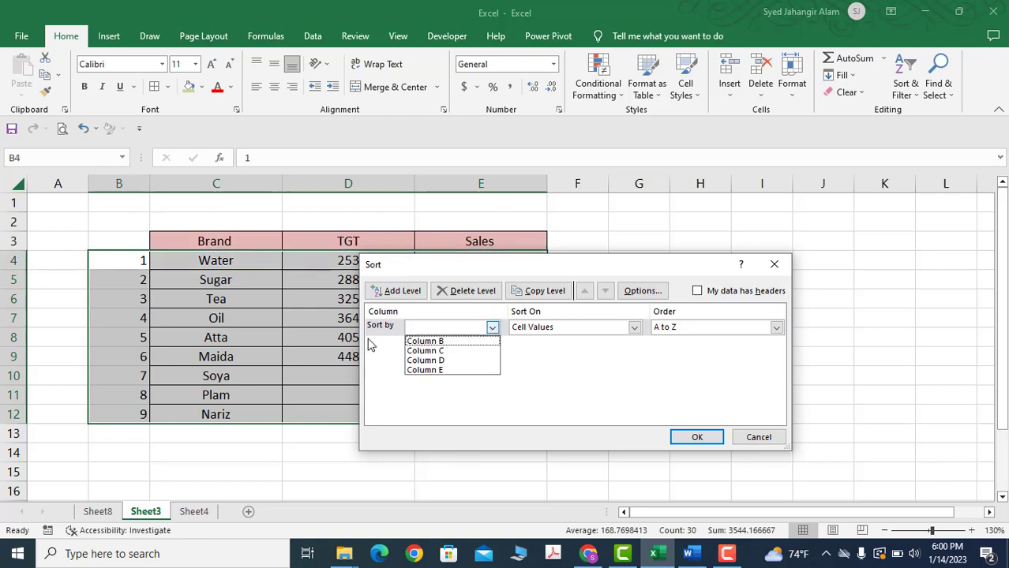
{"action": "left_click", "coordinate": [433, 343]}
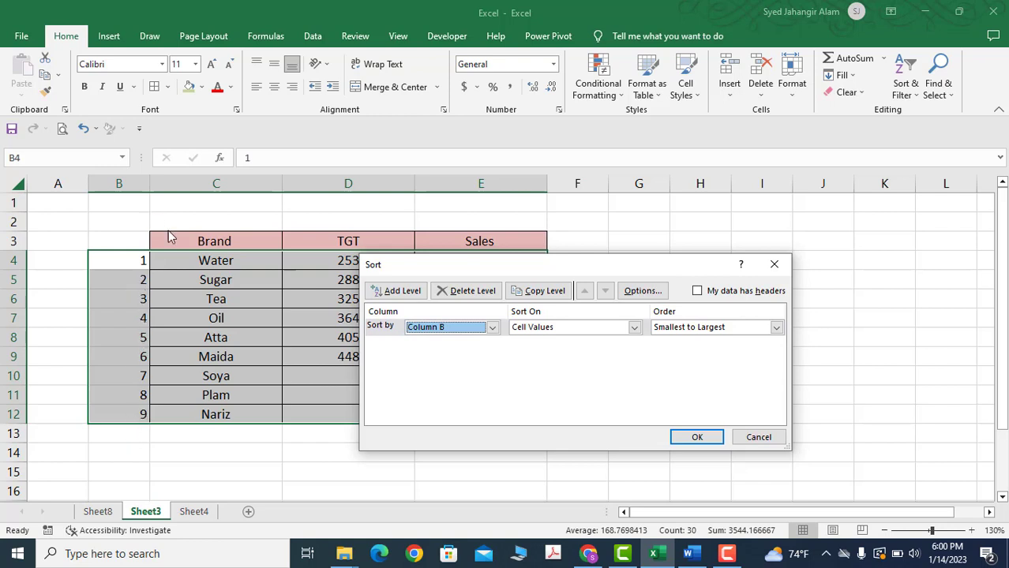
{"action": "left_click", "coordinate": [684, 332]}
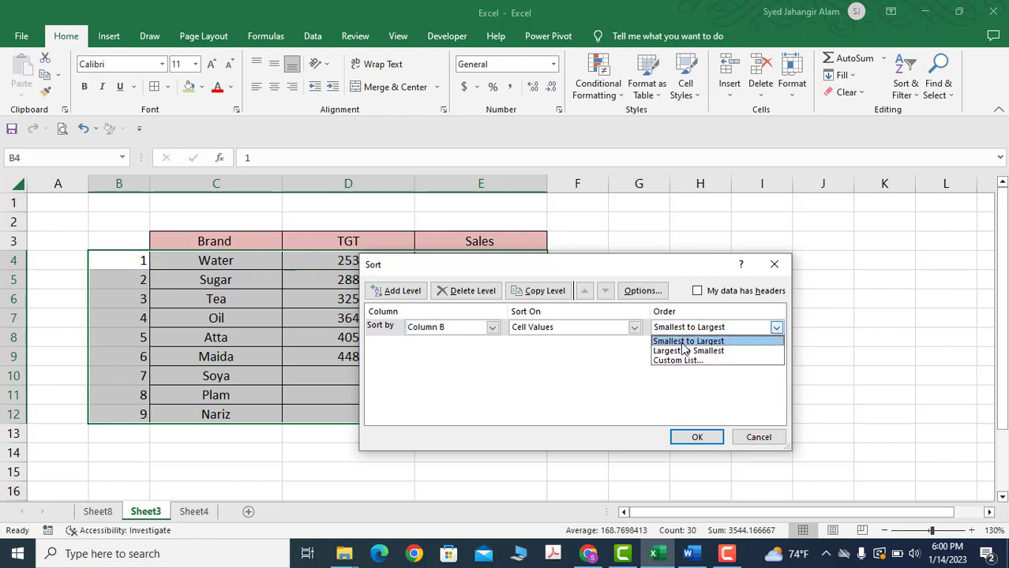
{"action": "left_click", "coordinate": [687, 352]}
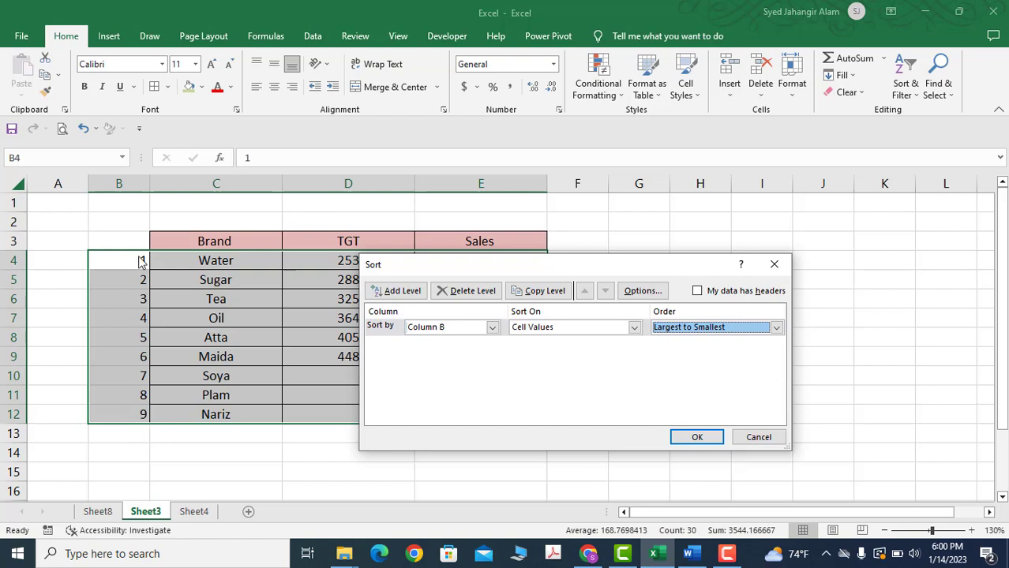
{"action": "left_click", "coordinate": [697, 438]}
- Check the order of the sorted brand rows and their matching TGT and Sales values
{"action": "left_click", "coordinate": [230, 318]}
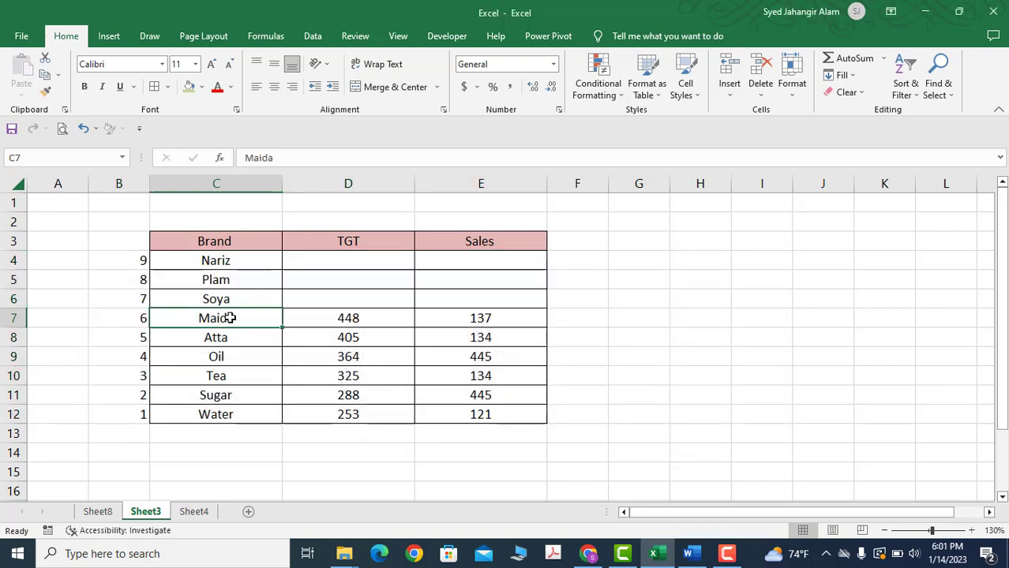
{"action": "left_click", "coordinate": [249, 415]}
{"action": "left_click", "coordinate": [229, 264]}
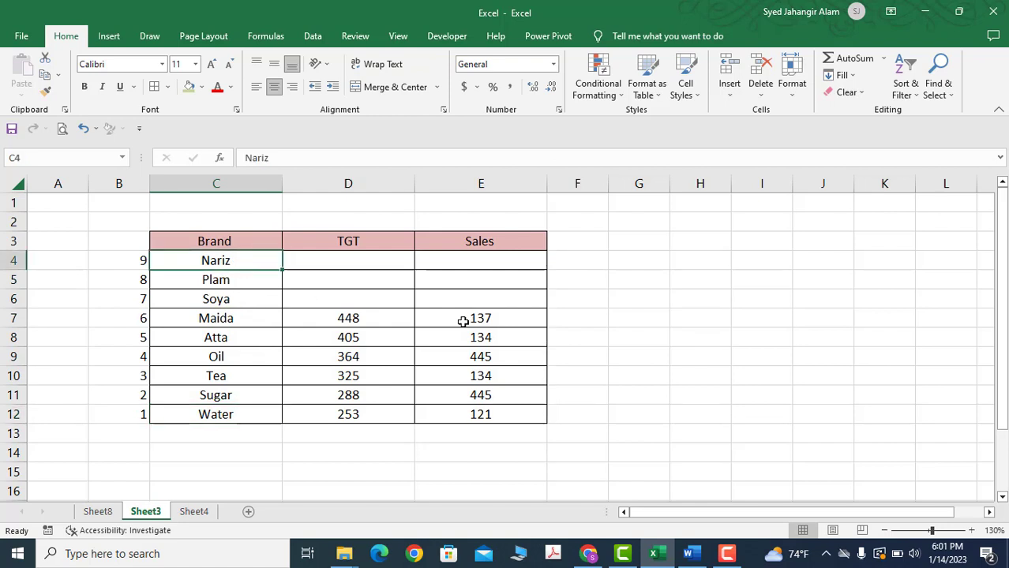
{"action": "left_click", "coordinate": [212, 319]}
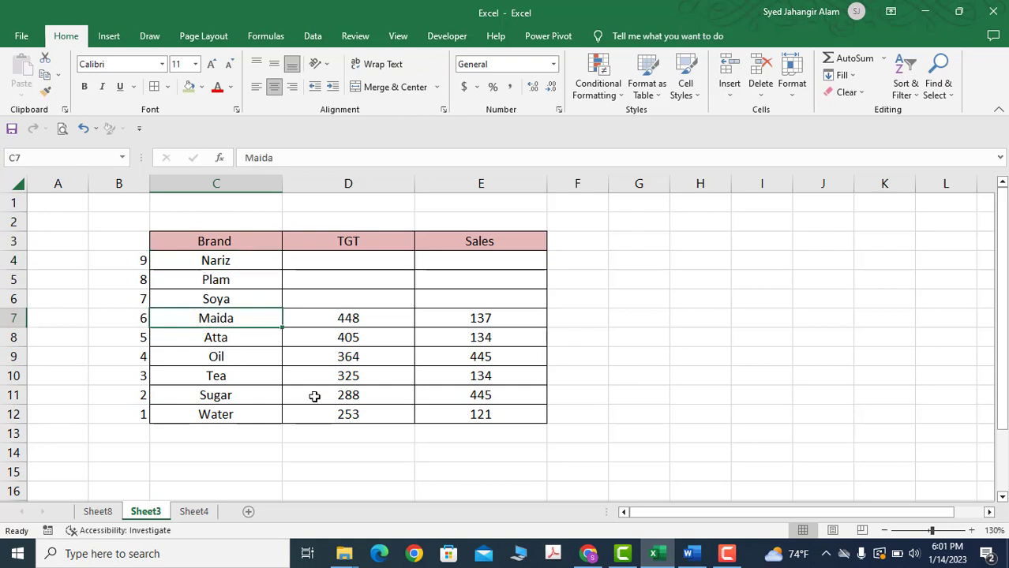
{"action": "left_click", "coordinate": [352, 325]}
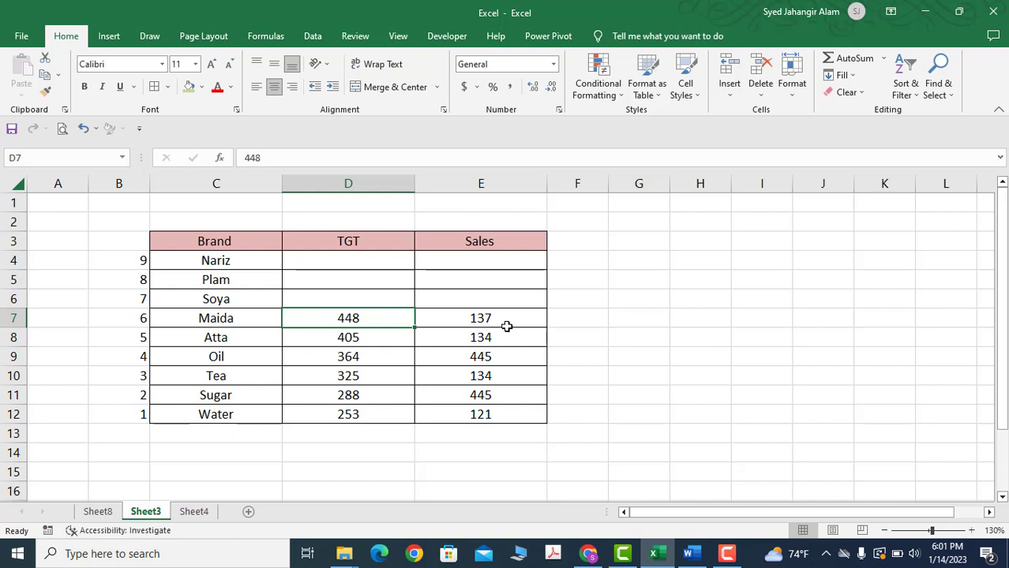
{"action": "left_click", "coordinate": [353, 433]}
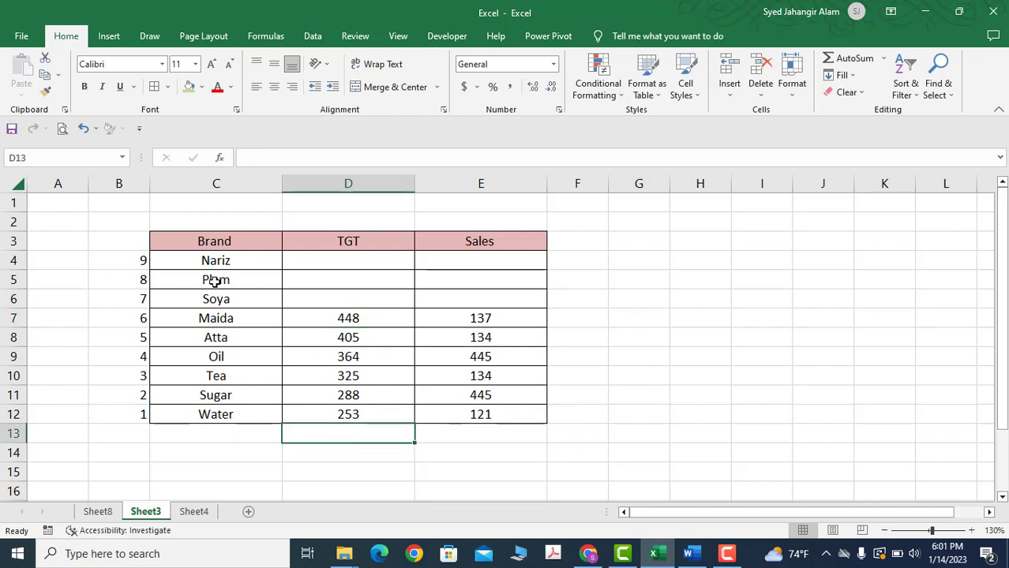
{"action": "left_click", "coordinate": [133, 264]}
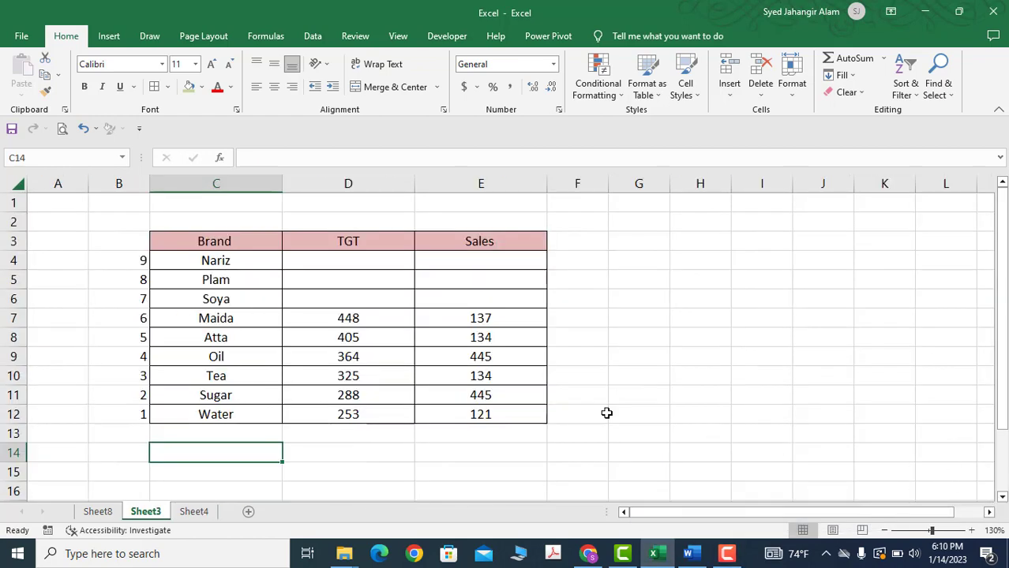
{"action": "left_click", "coordinate": [444, 355]}
{"action": "scroll", "coordinate": [462, 365], "scroll_direction": "down", "scroll_amount": 2}
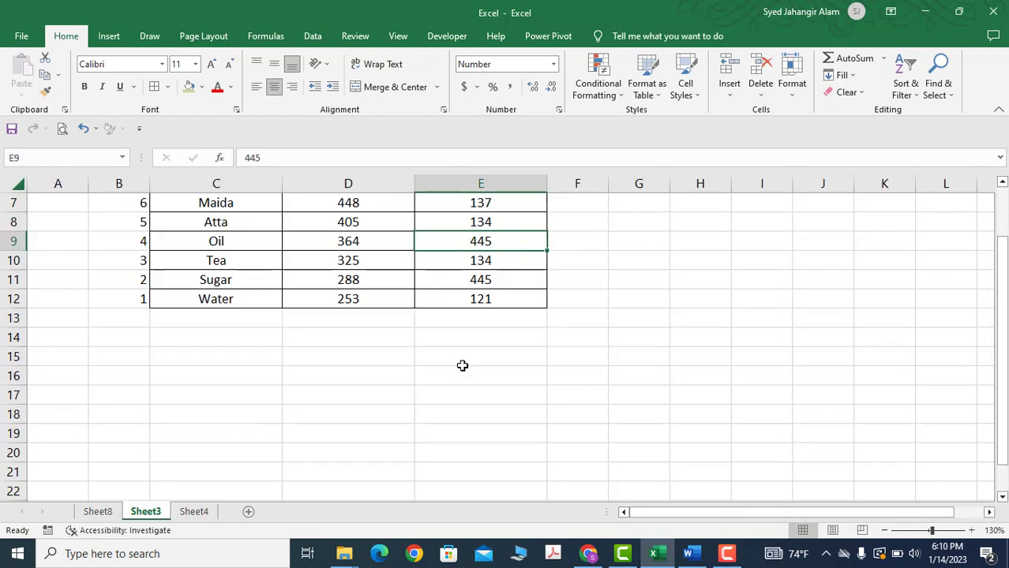
{"action": "scroll", "coordinate": [462, 365], "scroll_direction": "up", "scroll_amount": 2}
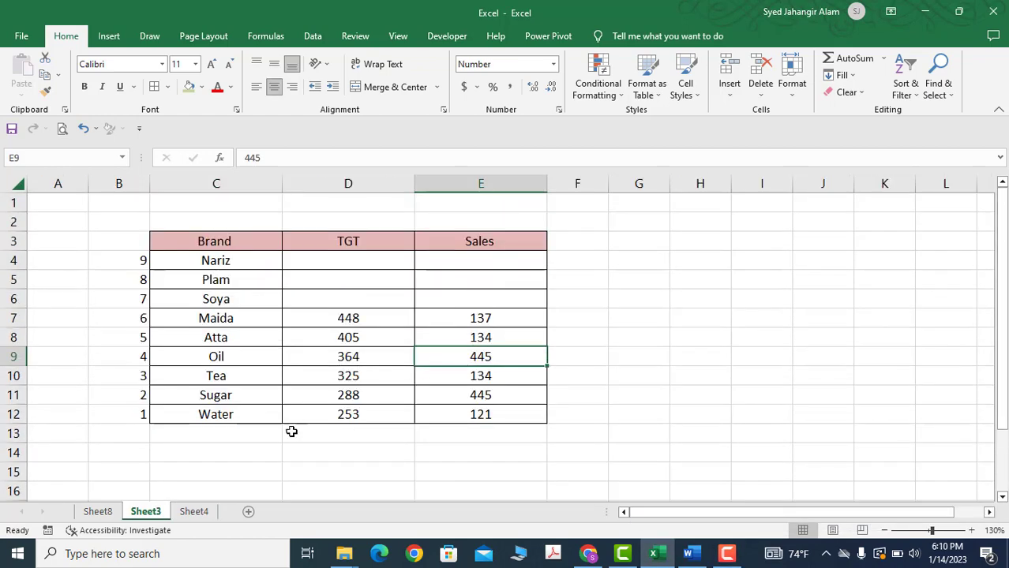
- Switch to Sheet4 and examine the first area names in column D, from Mirpur to Tangail
{"action": "left_click", "coordinate": [212, 495]}
{"action": "left_click", "coordinate": [195, 512]}
{"action": "left_click", "coordinate": [395, 303]}
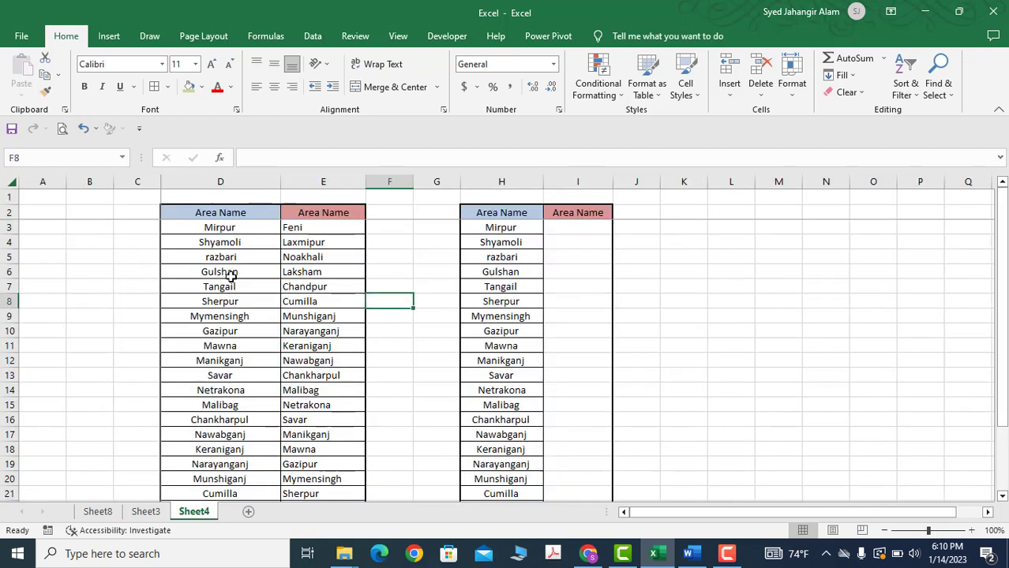
{"action": "left_click", "coordinate": [201, 225]}
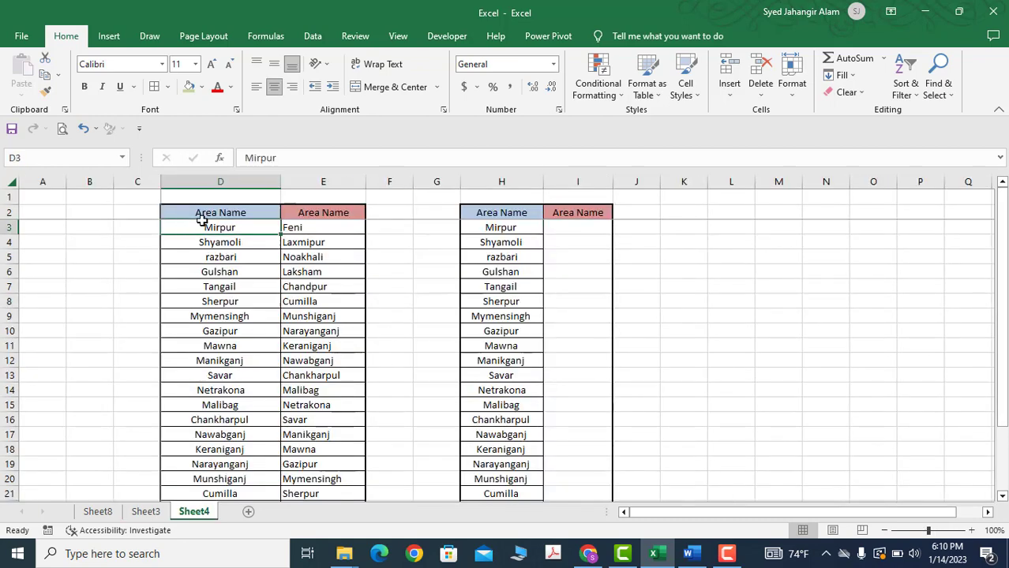
{"action": "left_click", "coordinate": [234, 245]}
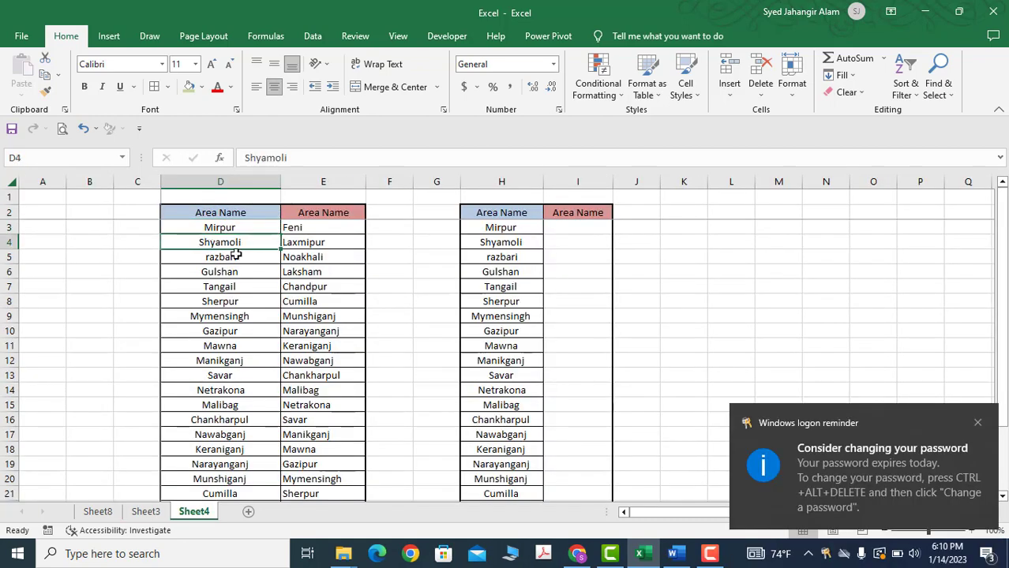
{"action": "left_click", "coordinate": [237, 257]}
{"action": "left_click", "coordinate": [241, 271]}
{"action": "left_click", "coordinate": [243, 286]}
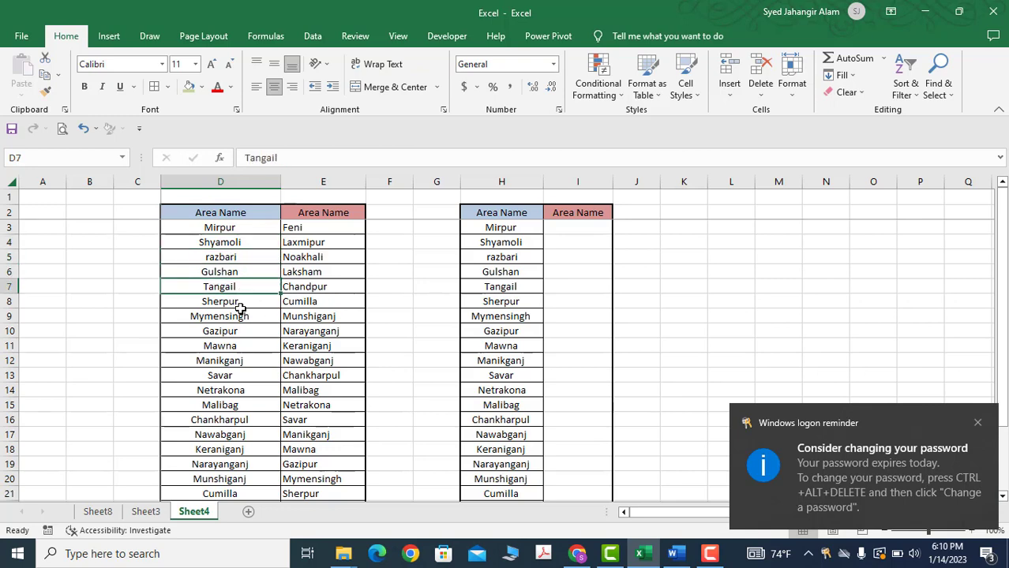
- Examine the last area names in column D, from Feni up to Noakhali, against the start of the list
{"action": "scroll", "coordinate": [241, 311], "scroll_direction": "down", "scroll_amount": 5}
{"action": "left_click", "coordinate": [237, 350]}
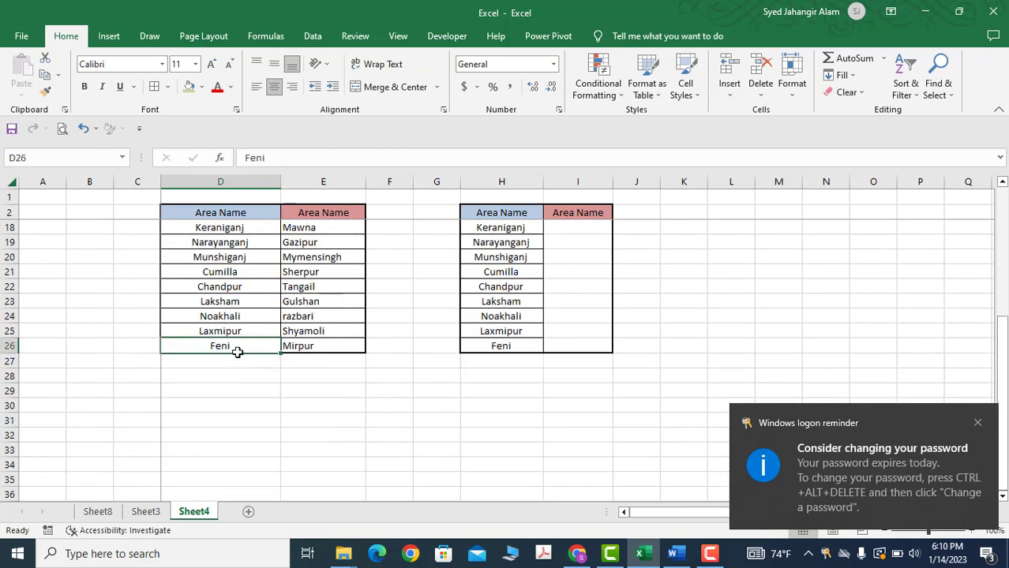
{"action": "left_click", "coordinate": [237, 330]}
{"action": "scroll", "coordinate": [261, 391], "scroll_direction": "up", "scroll_amount": 5}
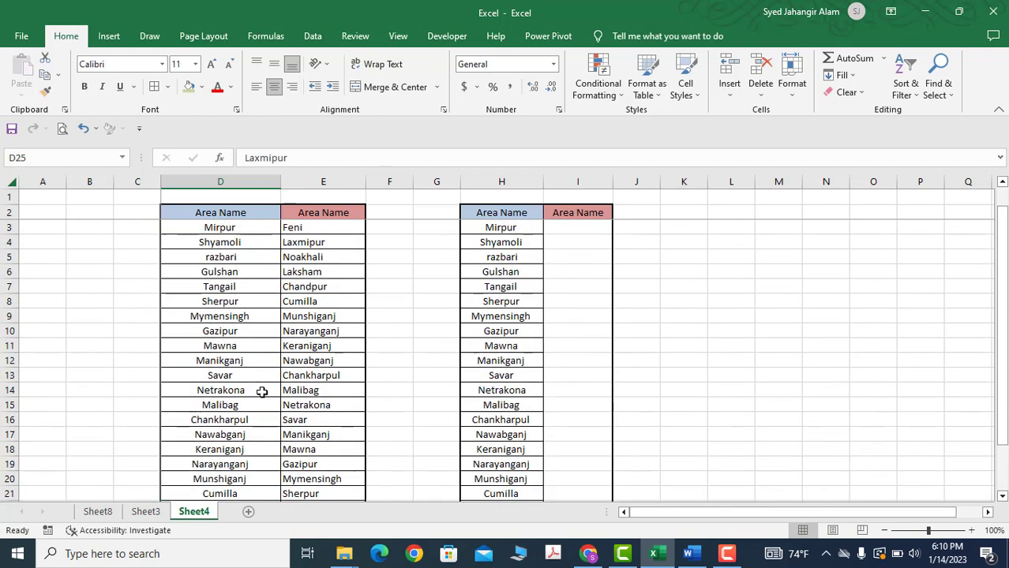
{"action": "scroll", "coordinate": [224, 445], "scroll_direction": "down", "scroll_amount": 3}
{"action": "left_click", "coordinate": [225, 435]}
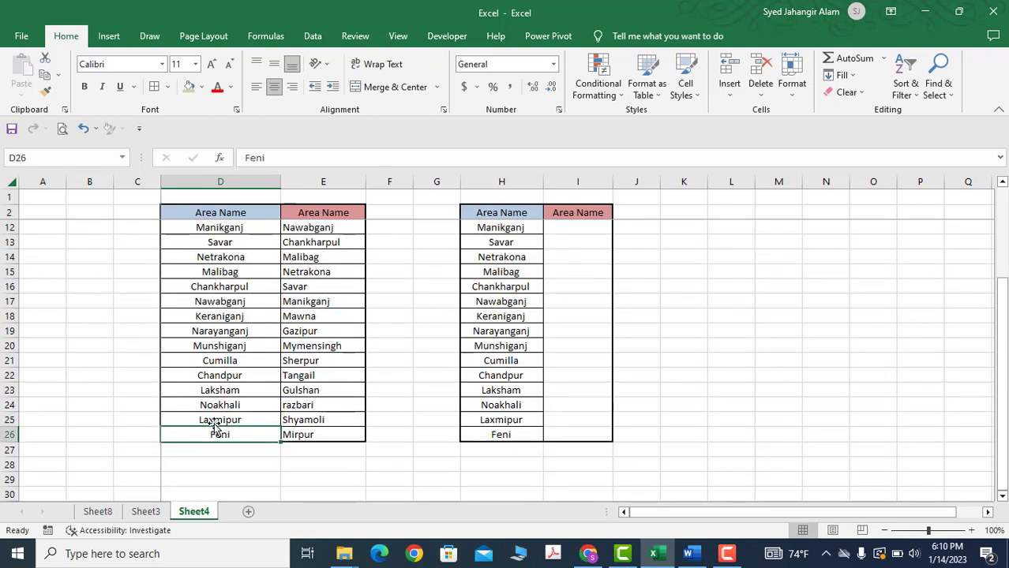
{"action": "left_click", "coordinate": [219, 419]}
{"action": "left_click", "coordinate": [216, 405]}
{"action": "scroll", "coordinate": [261, 422], "scroll_direction": "up", "scroll_amount": 3}
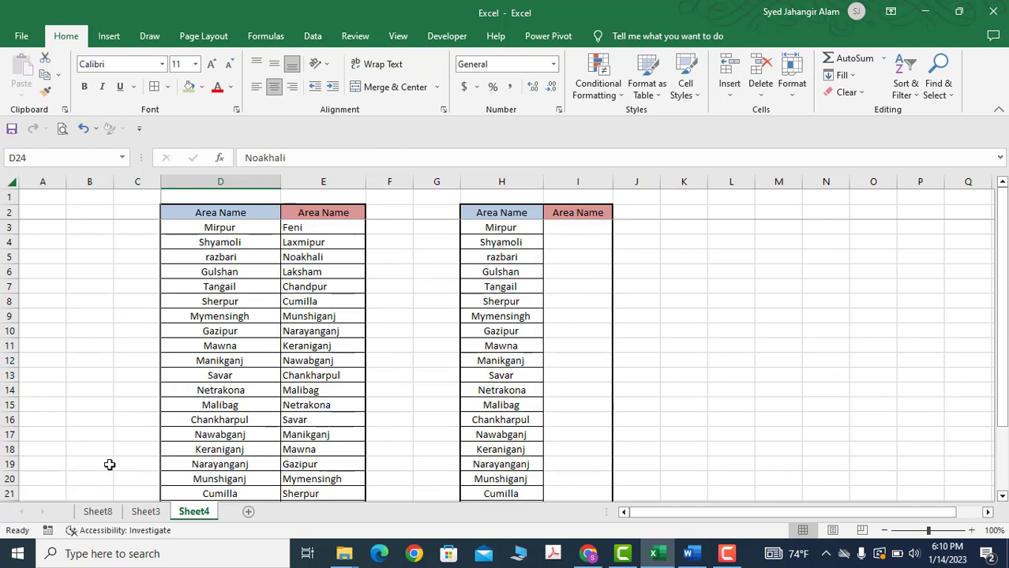
- Compare the reversed area names in column E with the original order in column D, from first row to last
{"action": "scroll", "coordinate": [110, 465], "scroll_direction": "down", "scroll_amount": 1}
{"action": "scroll", "coordinate": [109, 465], "scroll_direction": "up", "scroll_amount": 1}
{"action": "left_click", "coordinate": [323, 210]}
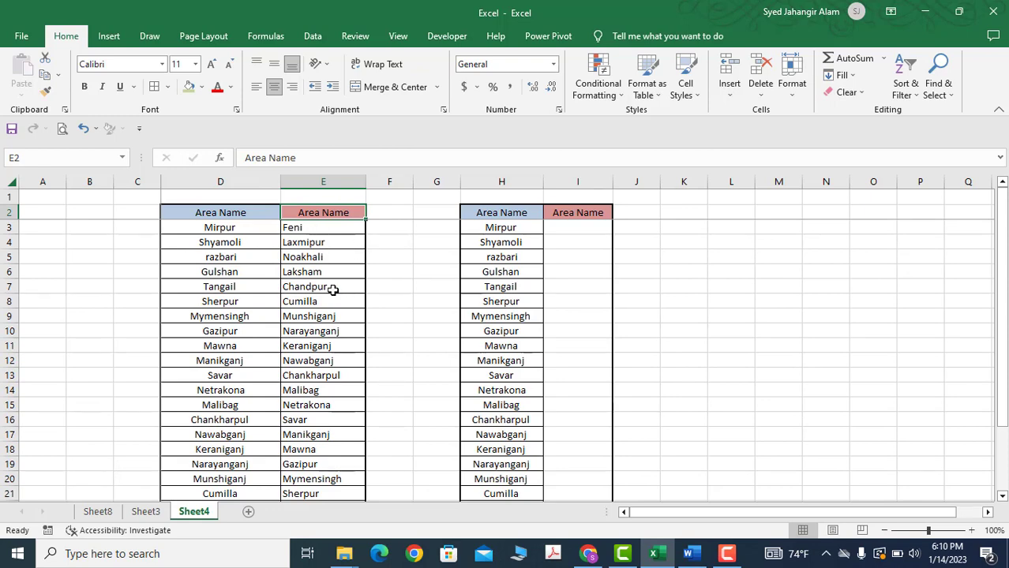
{"action": "scroll", "coordinate": [176, 422], "scroll_direction": "down", "scroll_amount": 4}
{"action": "scroll", "coordinate": [221, 385], "scroll_direction": "up", "scroll_amount": 3}
{"action": "scroll", "coordinate": [229, 381], "scroll_direction": "up", "scroll_amount": 1}
{"action": "scroll", "coordinate": [323, 300], "scroll_direction": "down", "scroll_amount": 3}
{"action": "scroll", "coordinate": [233, 236], "scroll_direction": "up", "scroll_amount": 3}
{"action": "scroll", "coordinate": [338, 362], "scroll_direction": "down", "scroll_amount": 3}
{"action": "scroll", "coordinate": [383, 340], "scroll_direction": "up", "scroll_amount": 1}
{"action": "scroll", "coordinate": [383, 340], "scroll_direction": "up", "scroll_amount": 3}
- Start an INDEX formula in I3 with the area names $H$3:$H$26 as its absolute array argument
{"action": "left_click", "coordinate": [575, 229]}
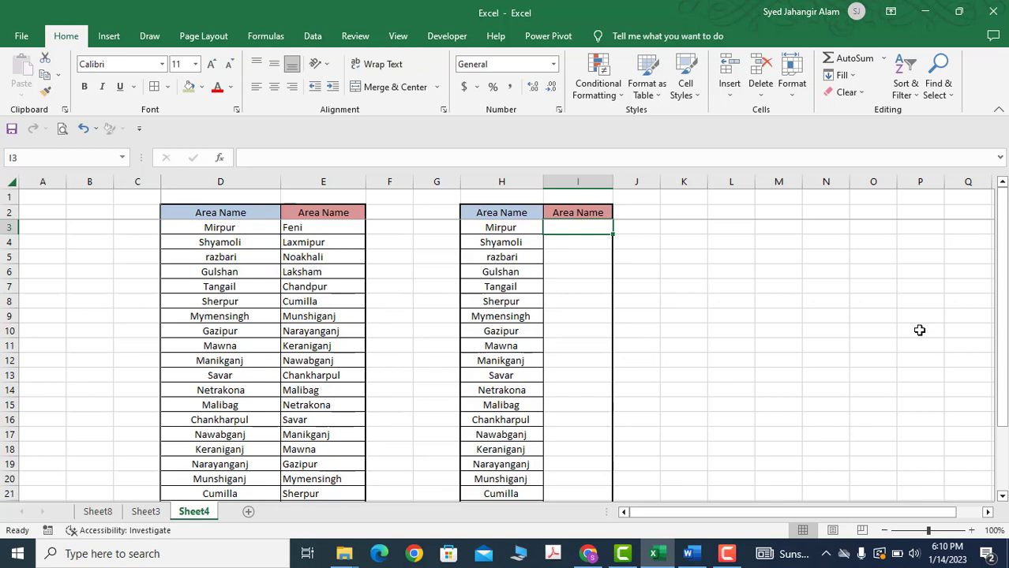
{"action": "type", "text": "=in"}
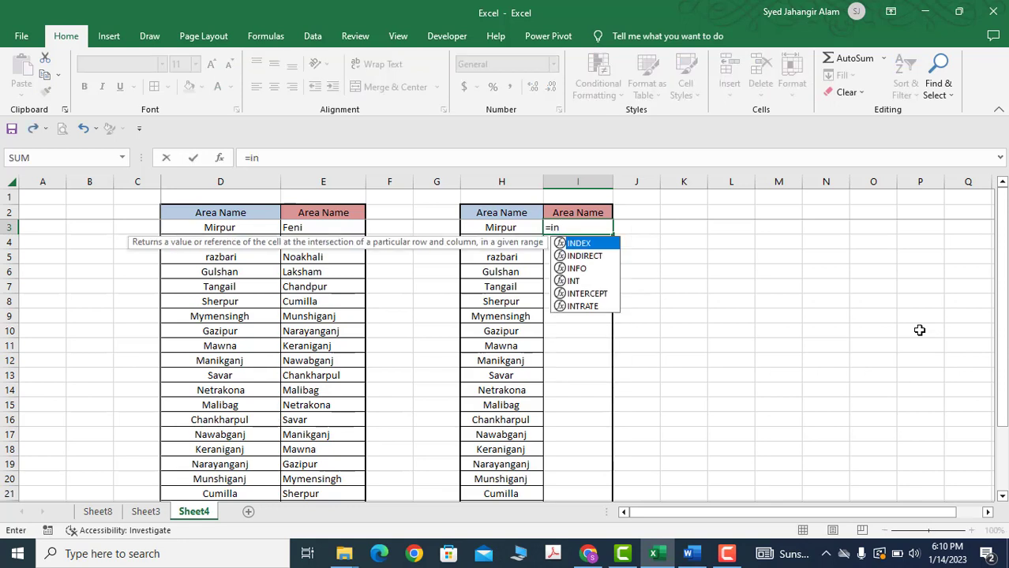
{"action": "key", "text": "Tab"}
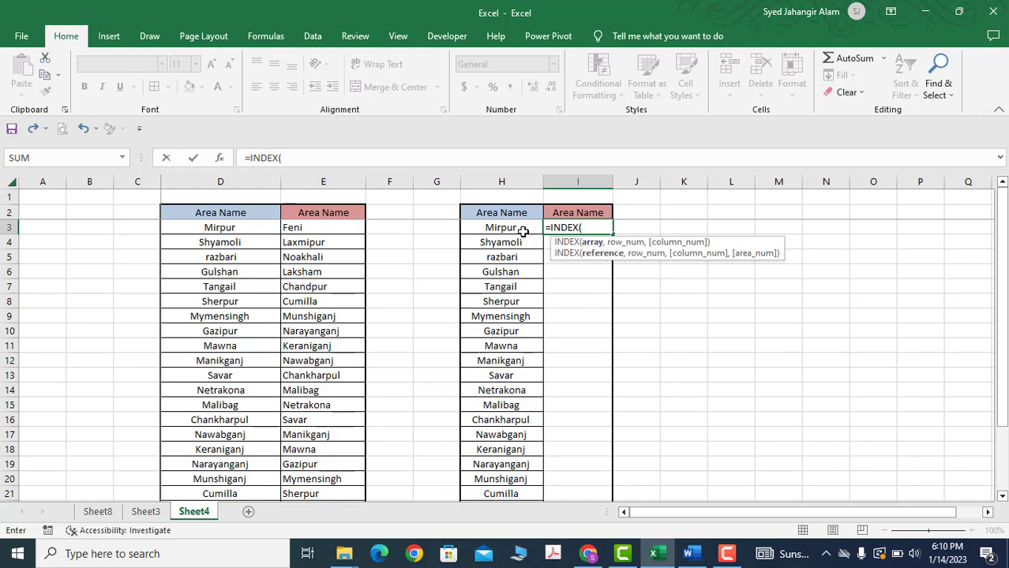
{"action": "left_click_drag", "start_coordinate": [493, 226], "coordinate": [517, 422]}
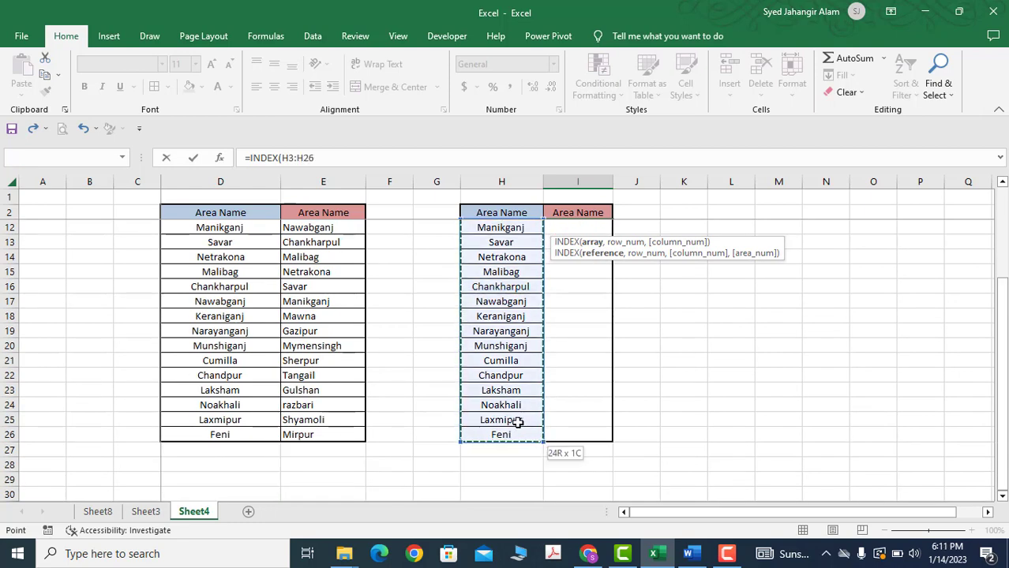
{"action": "scroll", "coordinate": [517, 423], "scroll_direction": "up", "scroll_amount": 3}
{"action": "key", "text": "F4"}
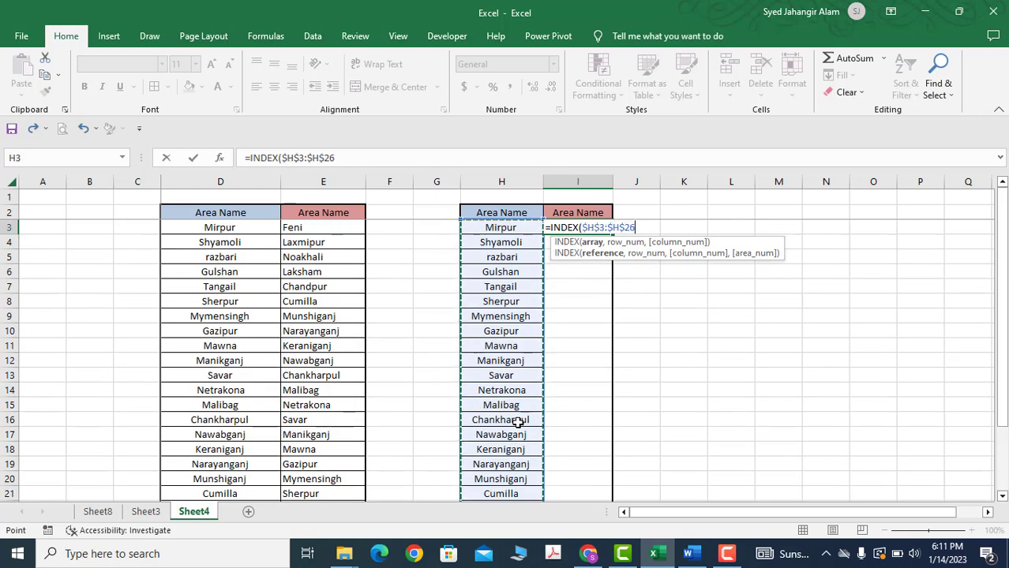
{"action": "type", "text": ")"}
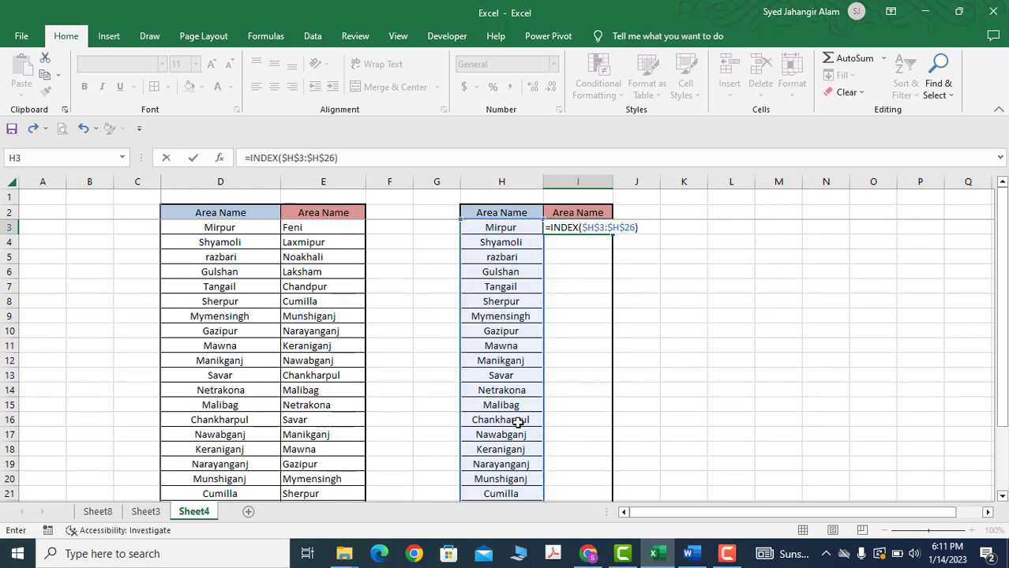
{"action": "key", "text": "BackSpace"}
{"action": "type", "text": ","}
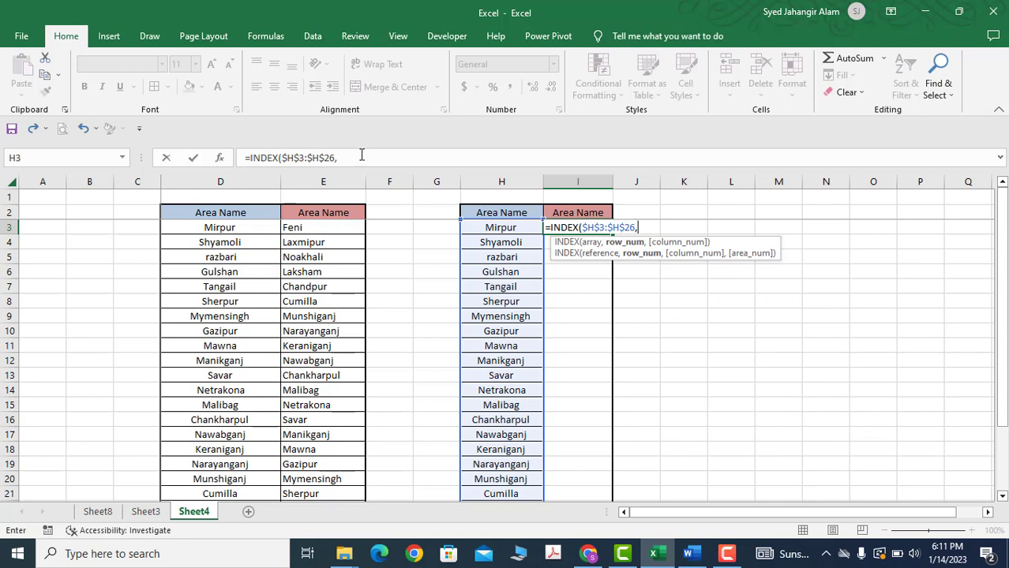
- Complete the I3 formula with ROWS(H3:$H$26) as the row number, keeping H3 relative and H26 absolute, and enter it
{"action": "type", "text": "rows"}
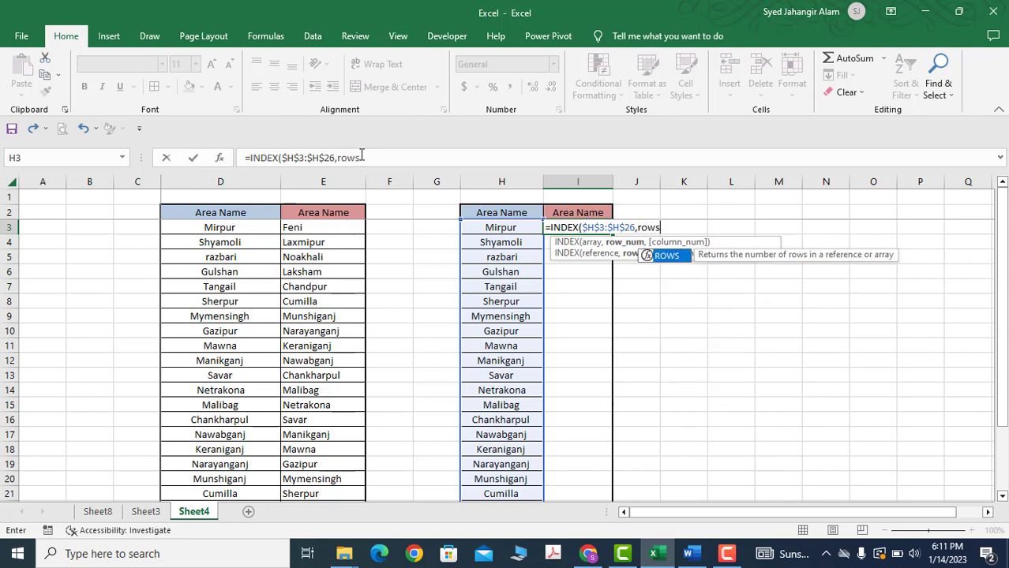
{"action": "key", "text": "Tab"}
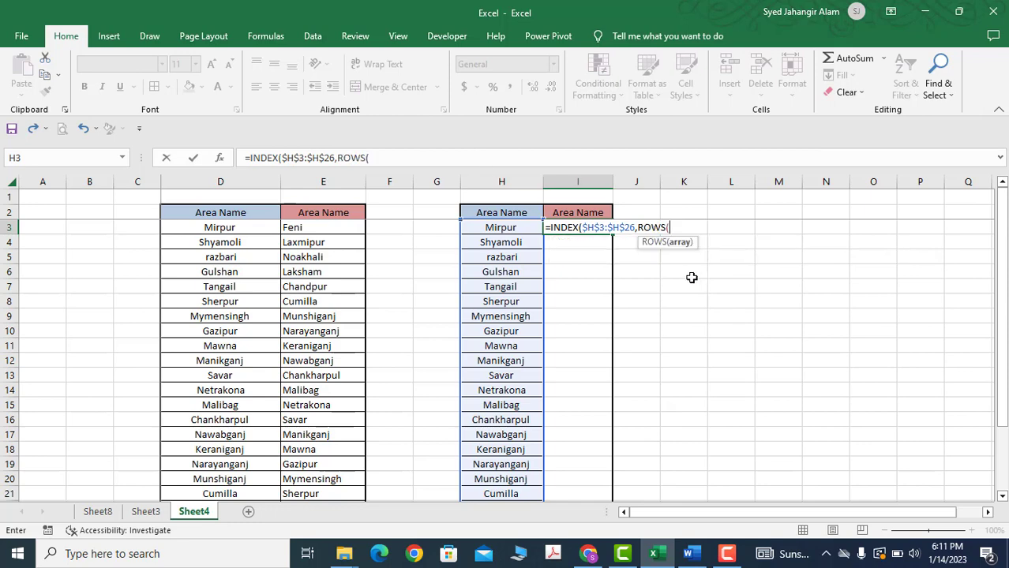
{"action": "left_click", "coordinate": [506, 228]}
{"action": "scroll", "coordinate": [513, 386], "scroll_direction": "down", "scroll_amount": 4}
{"action": "left_click", "coordinate": [504, 390], "text": "shift"}
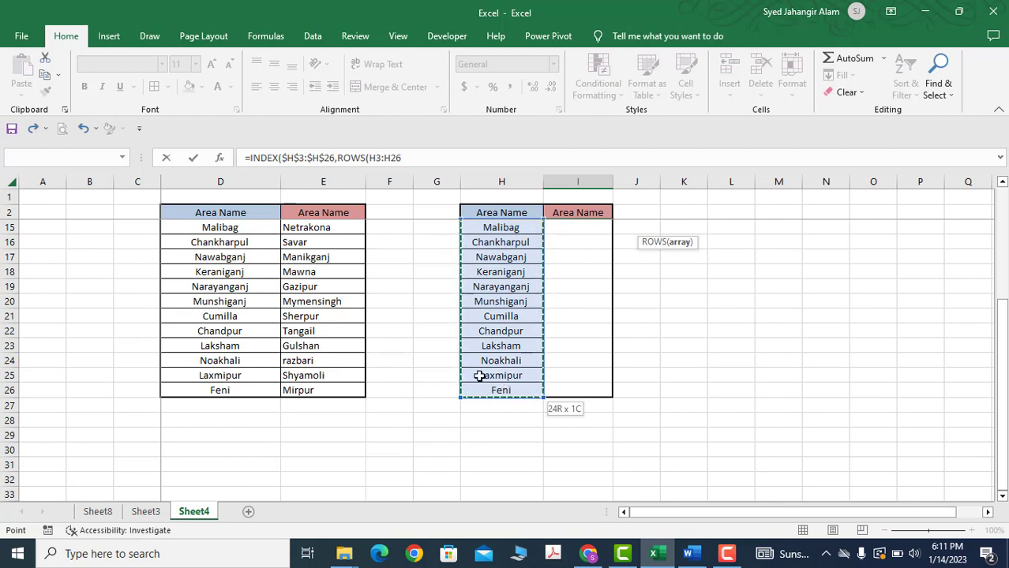
{"action": "left_click", "coordinate": [399, 158]}
{"action": "key", "text": "F4"}
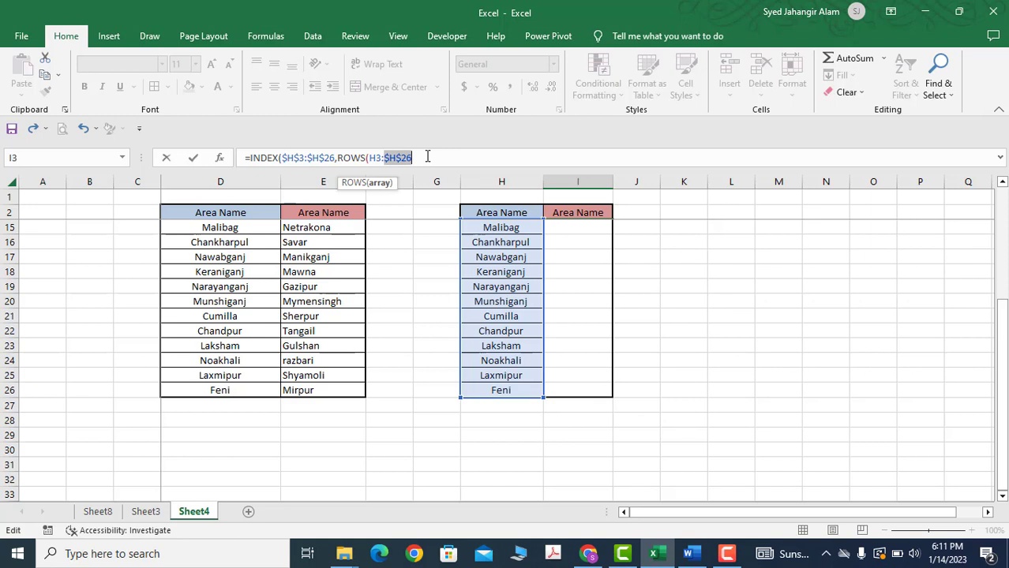
{"action": "key", "text": "Right"}
{"action": "type", "text": ")"}
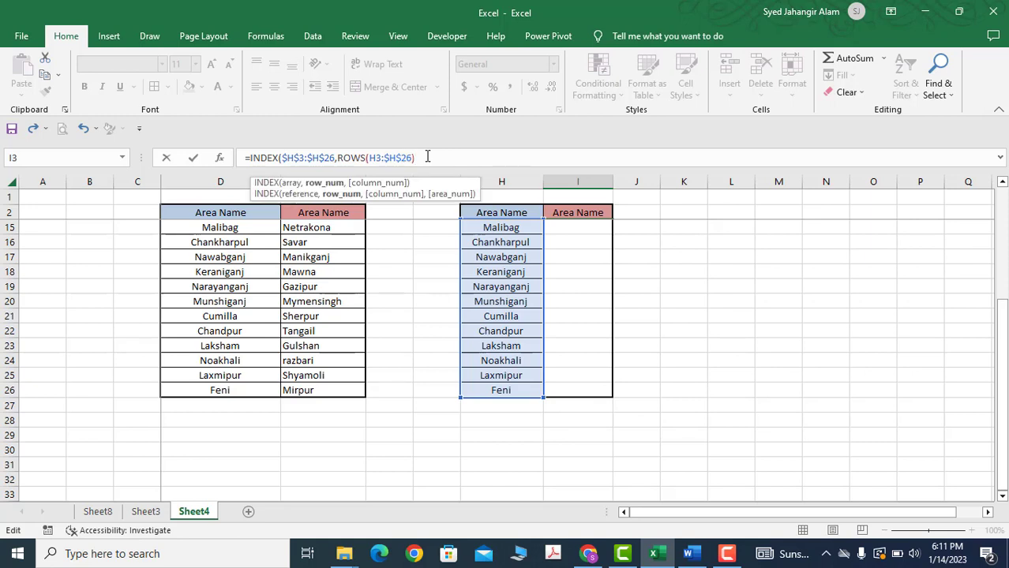
{"action": "type", "text": ")"}
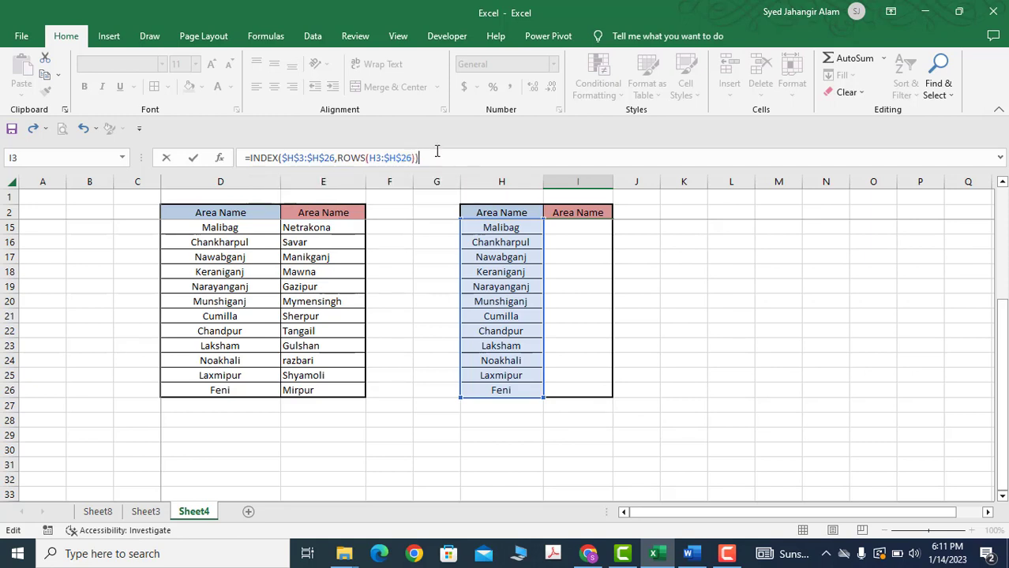
{"action": "key", "text": "Return"}
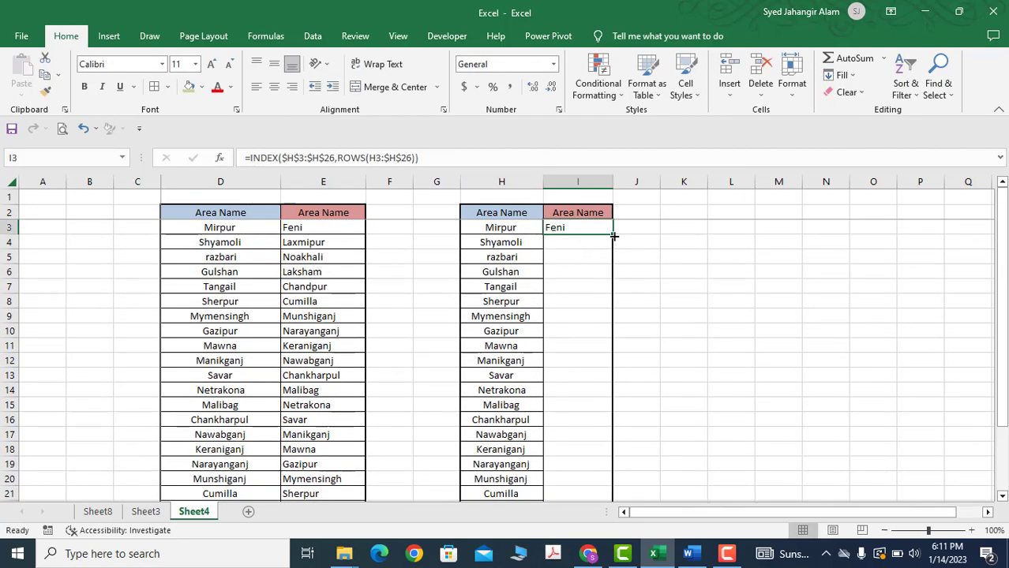
- Fill the I3 formula down column I to row 26
{"action": "left_click_drag", "start_coordinate": [613, 236], "coordinate": [614, 485]}
{"action": "scroll", "coordinate": [649, 406], "scroll_direction": "up", "scroll_amount": 2}
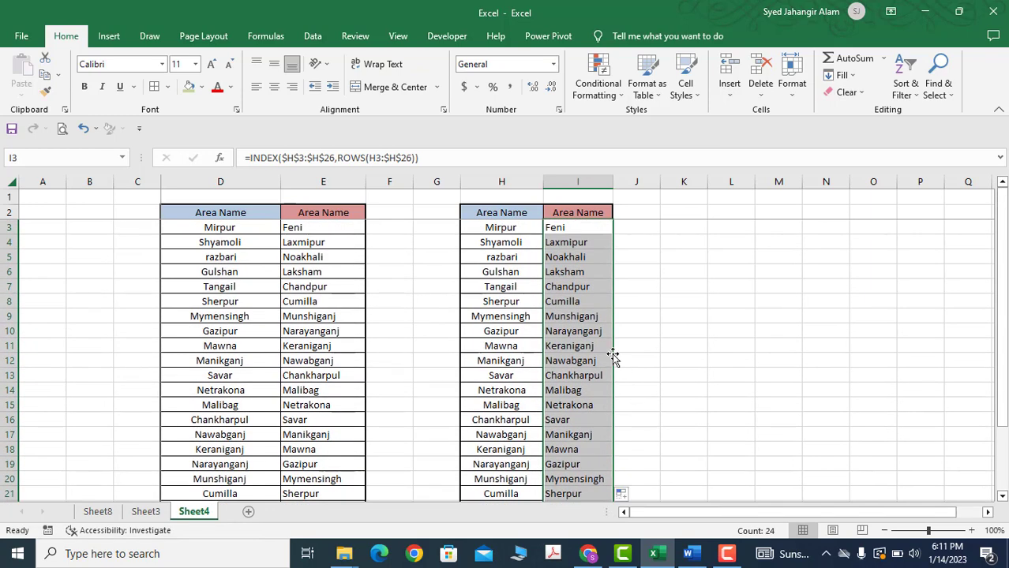
{"action": "scroll", "coordinate": [514, 395], "scroll_direction": "down", "scroll_amount": 3}
{"action": "scroll", "coordinate": [581, 410], "scroll_direction": "up", "scroll_amount": 3}
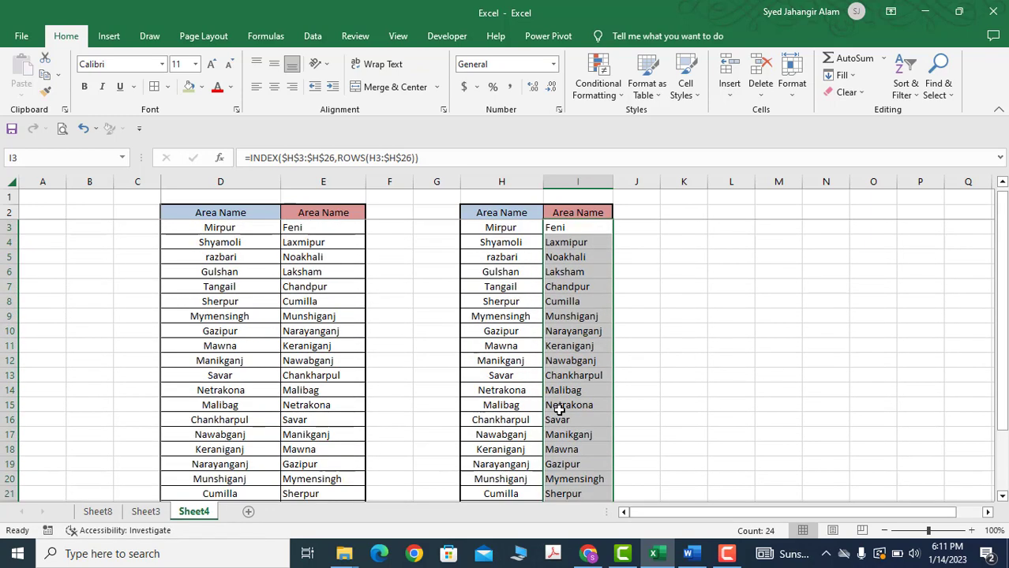
- Compare the first area name in column H with the last formula result in column I
{"action": "left_click", "coordinate": [581, 244]}
{"action": "left_click", "coordinate": [512, 226]}
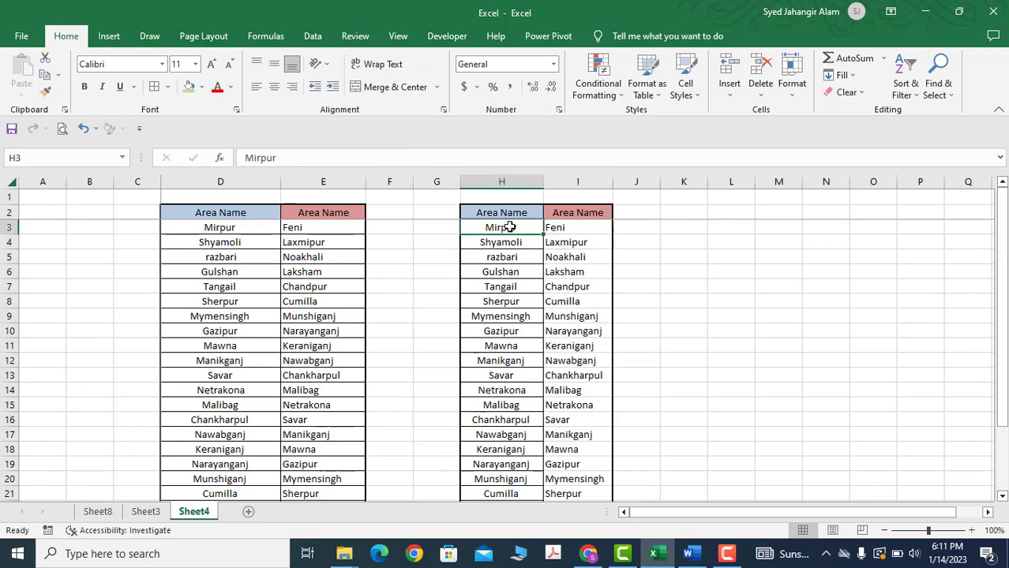
{"action": "scroll", "coordinate": [581, 309], "scroll_direction": "down", "scroll_amount": 3}
{"action": "scroll", "coordinate": [582, 309], "scroll_direction": "down", "scroll_amount": 1}
{"action": "left_click", "coordinate": [569, 394]}
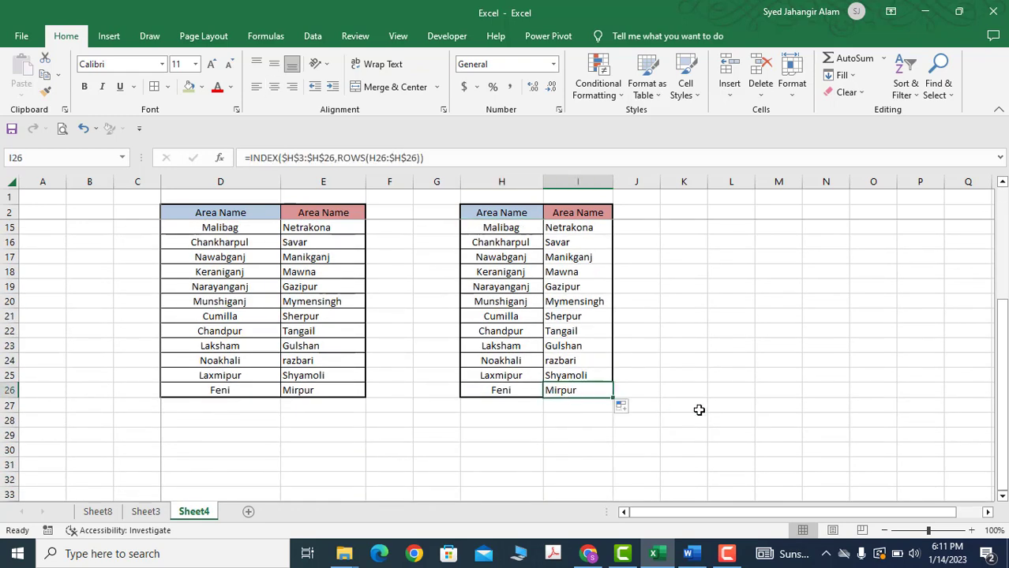
{"action": "scroll", "coordinate": [699, 409], "scroll_direction": "up", "scroll_amount": 5}
- Replace the area name in H5 with Netrakona and check the matching formula result in I24
{"action": "left_click", "coordinate": [510, 258]}
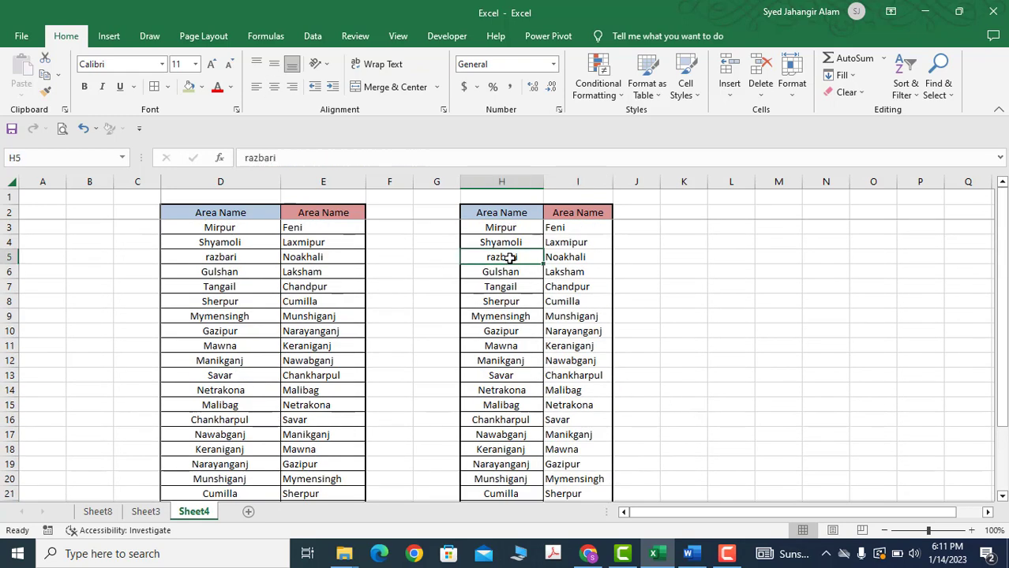
{"action": "key", "text": "Delete"}
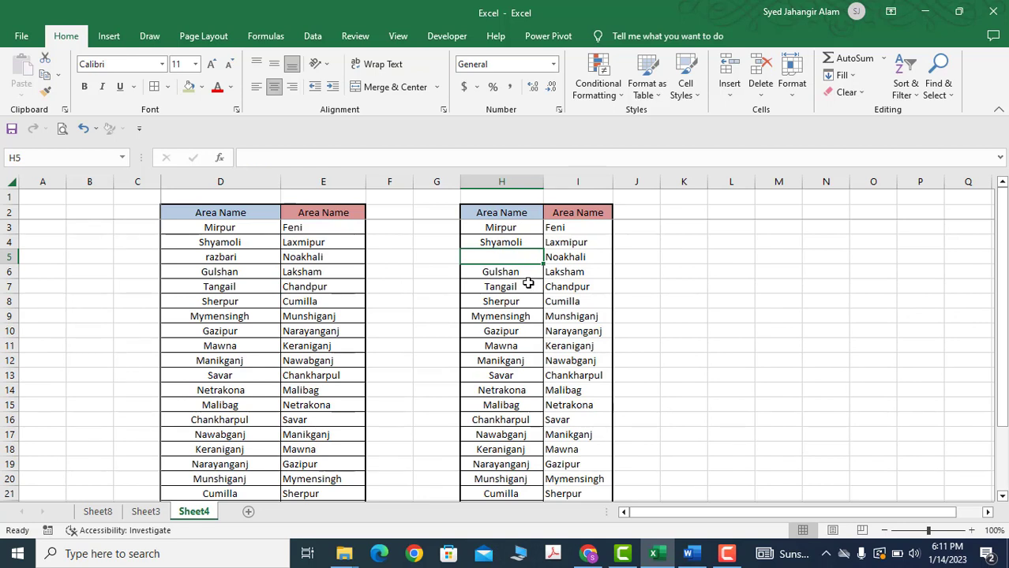
{"action": "type", "text": "N"}
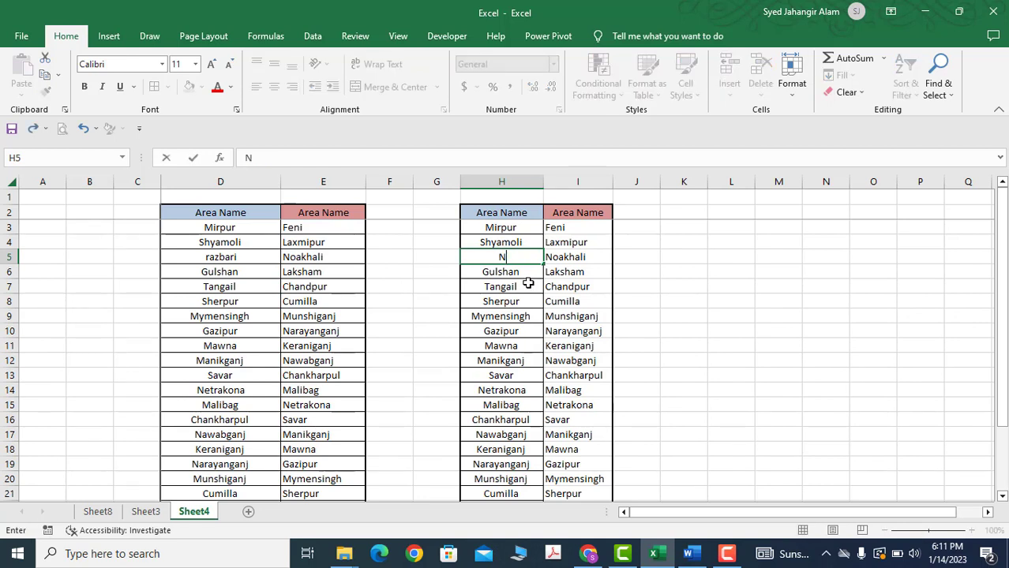
{"action": "type", "text": "etrakona"}
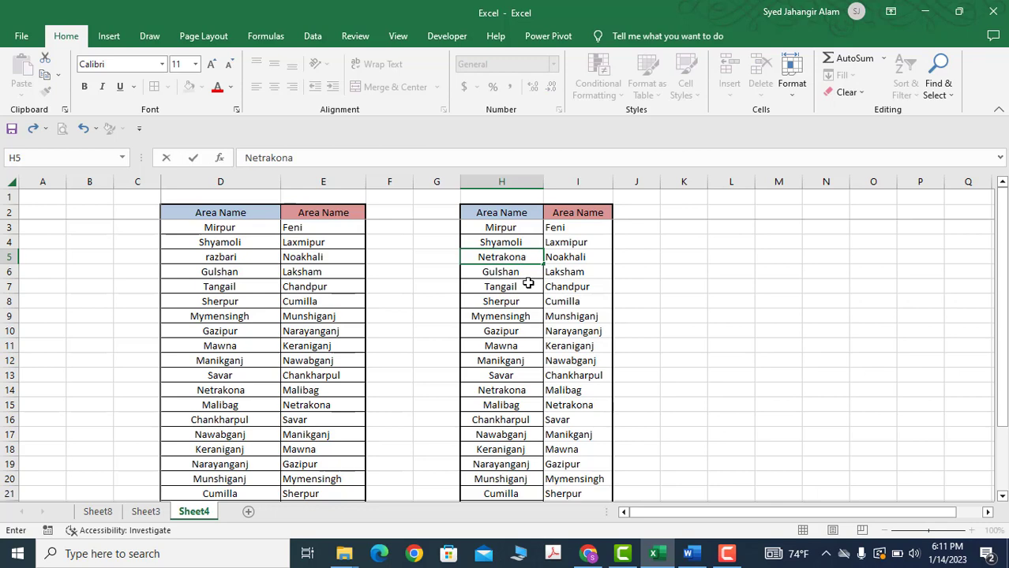
{"action": "key", "text": "Return"}
{"action": "left_click", "coordinate": [483, 257]}
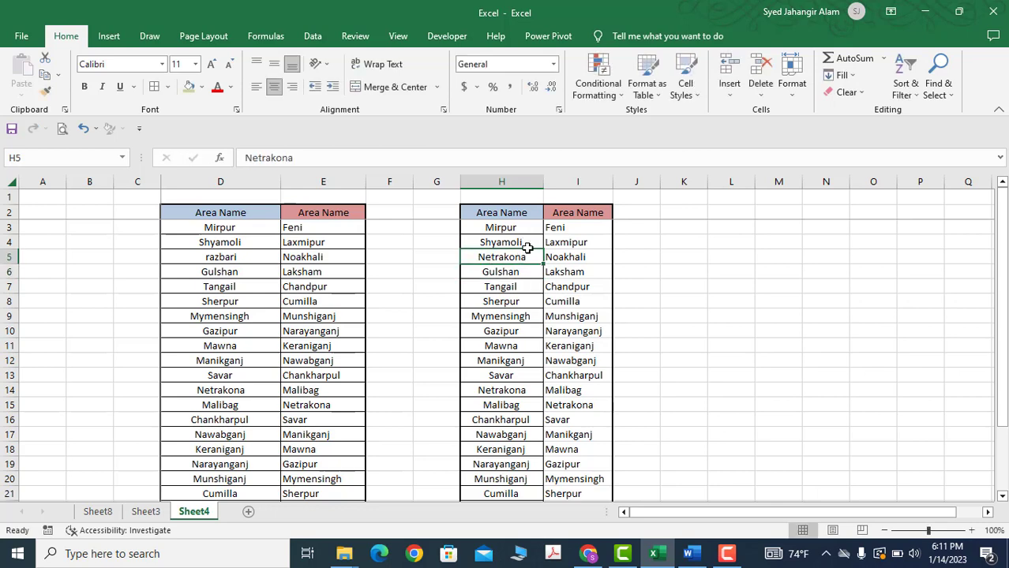
{"action": "scroll", "coordinate": [581, 360], "scroll_direction": "down", "scroll_amount": 3}
{"action": "left_click", "coordinate": [581, 406]}
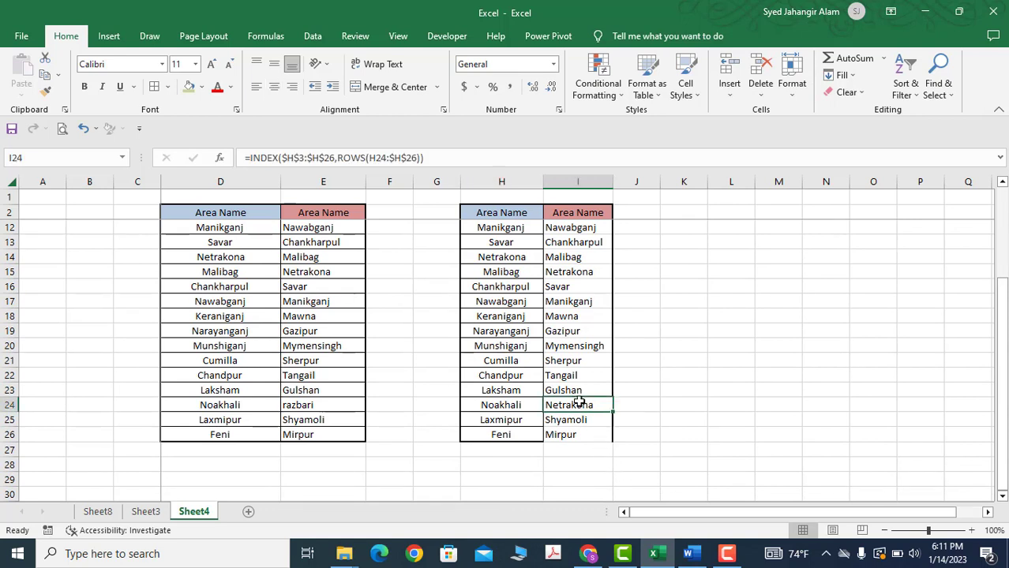
- Replace the last area name in H26 with Khulna and check the formula result in I3
{"action": "left_click", "coordinate": [502, 435]}
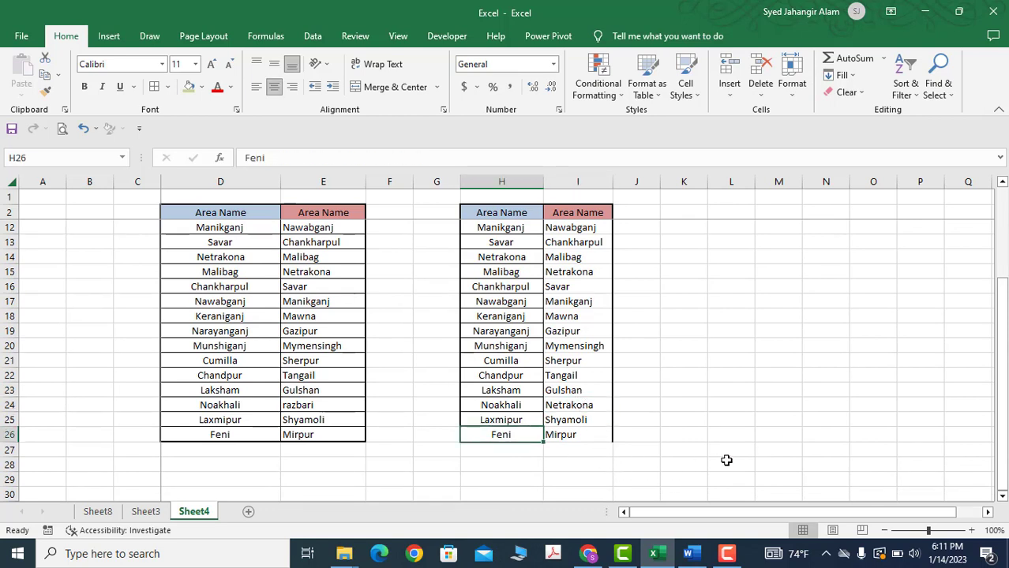
{"action": "key", "text": "Delete"}
{"action": "type", "text": "K"}
{"action": "key", "text": "BackSpace"}
{"action": "key", "text": "BackSpace"}
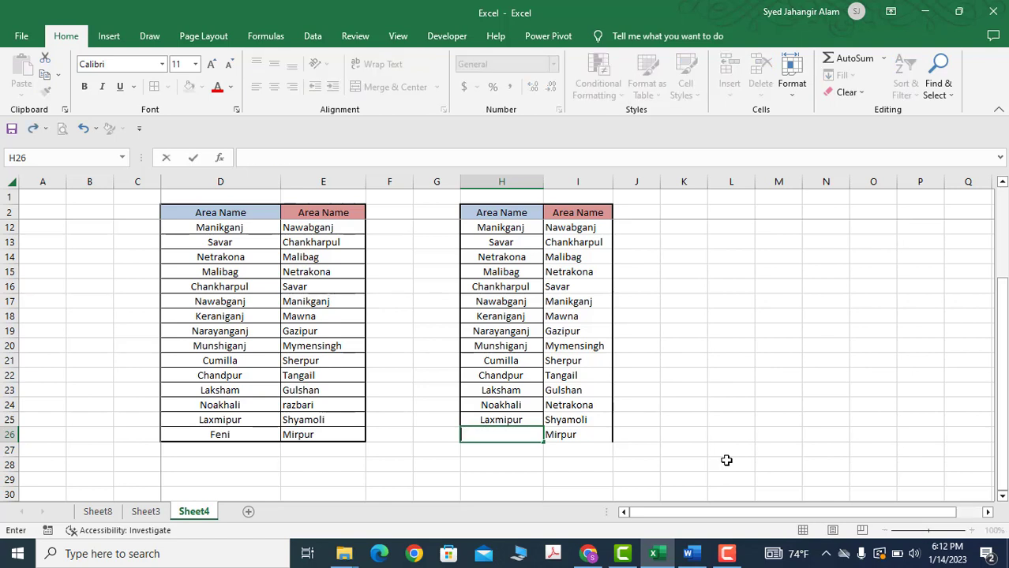
{"action": "type", "text": "Khulna"}
{"action": "key", "text": "Return"}
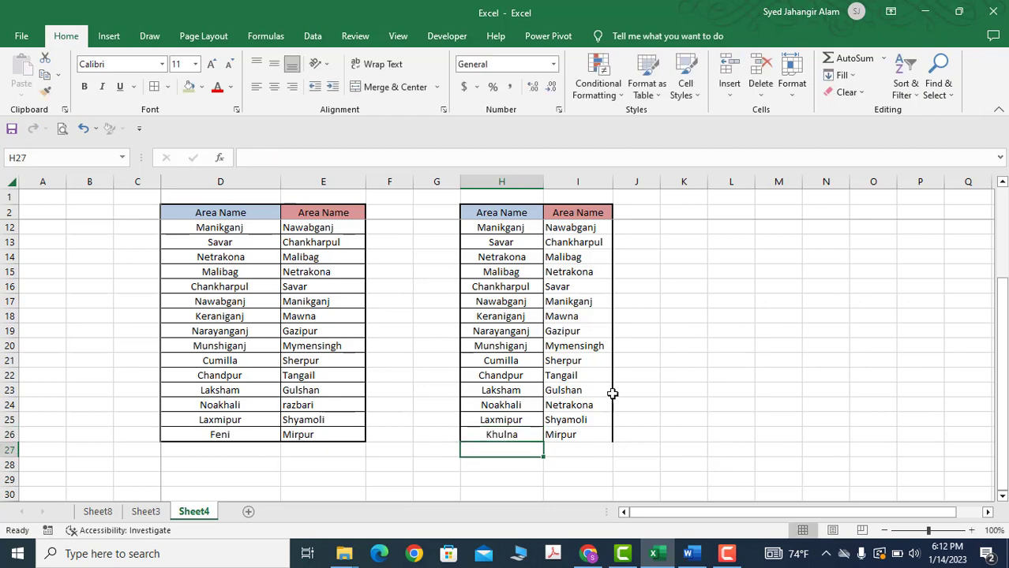
{"action": "scroll", "coordinate": [613, 394], "scroll_direction": "up", "scroll_amount": 3}
{"action": "left_click", "coordinate": [575, 231]}
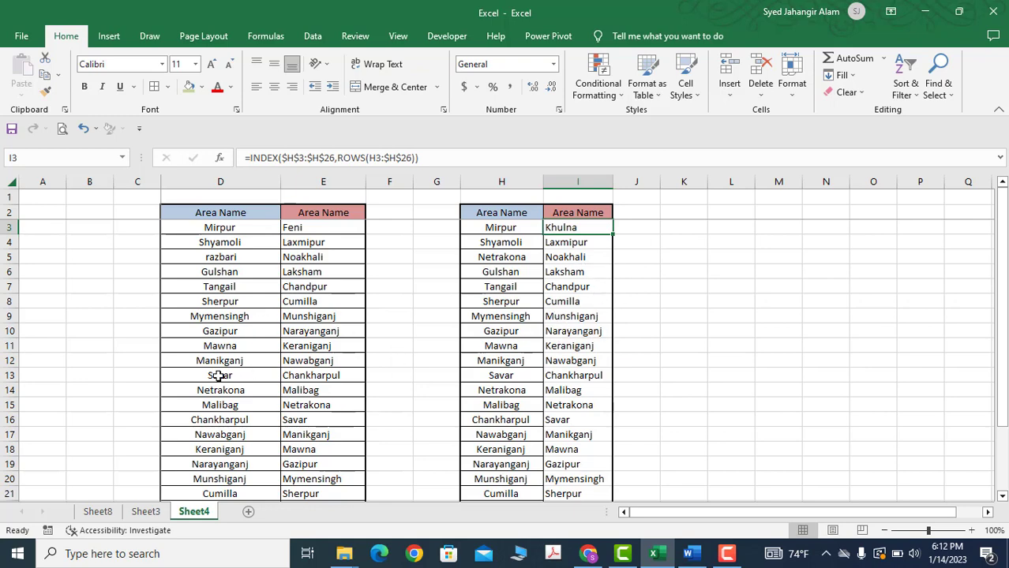
- Review the sorted brand table on Sheet3, then return to Sheet4 and review both reversed area name lists
{"action": "left_click", "coordinate": [146, 513]}
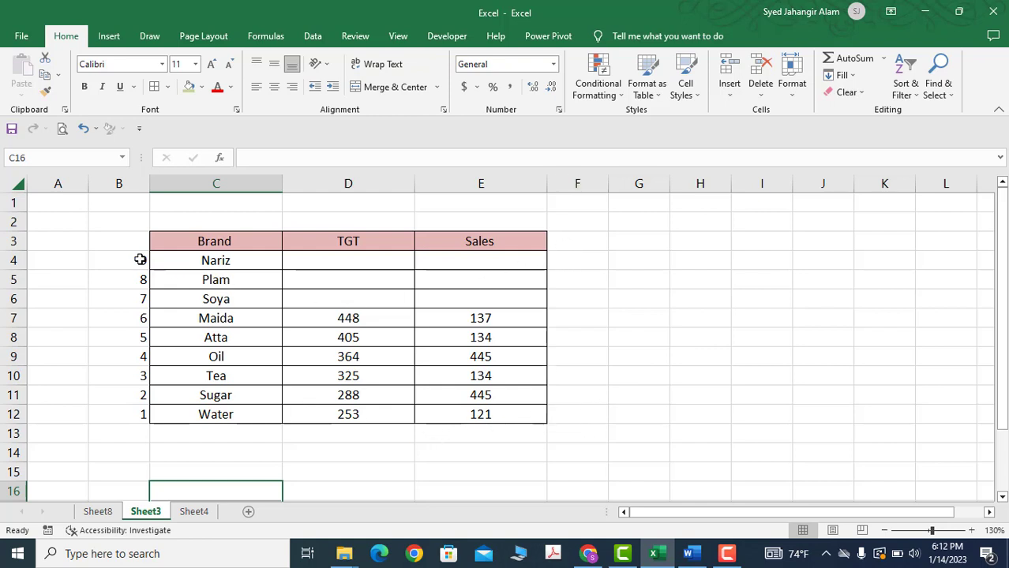
{"action": "left_click", "coordinate": [192, 512]}
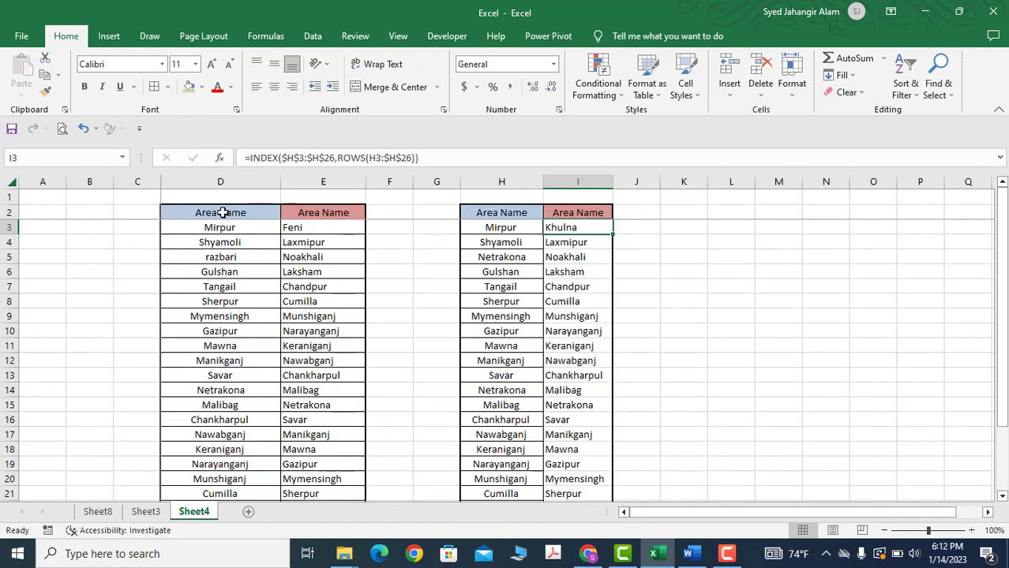
{"action": "scroll", "coordinate": [270, 376], "scroll_direction": "down", "scroll_amount": 3}
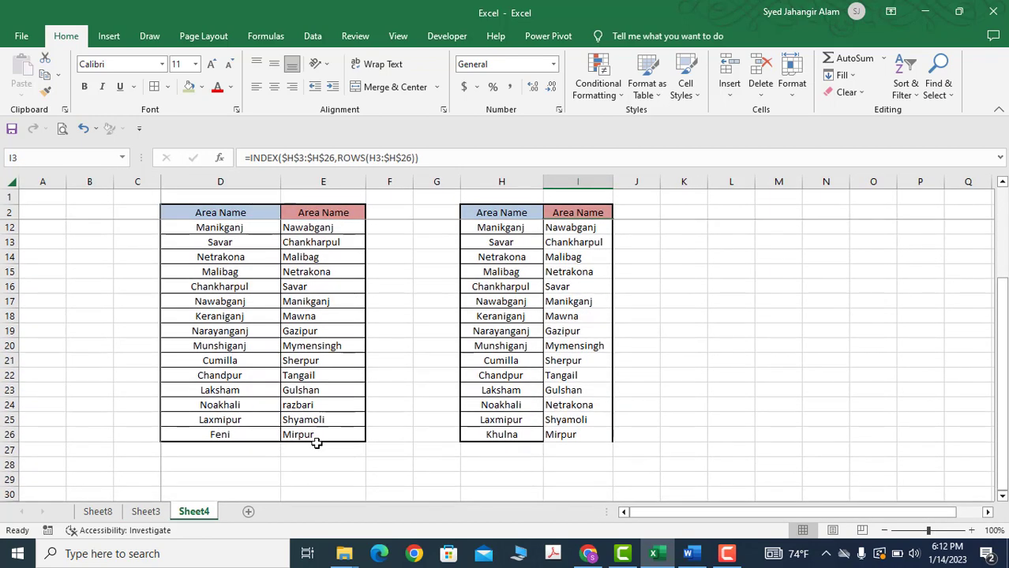
{"action": "scroll", "coordinate": [252, 416], "scroll_direction": "up", "scroll_amount": 4}
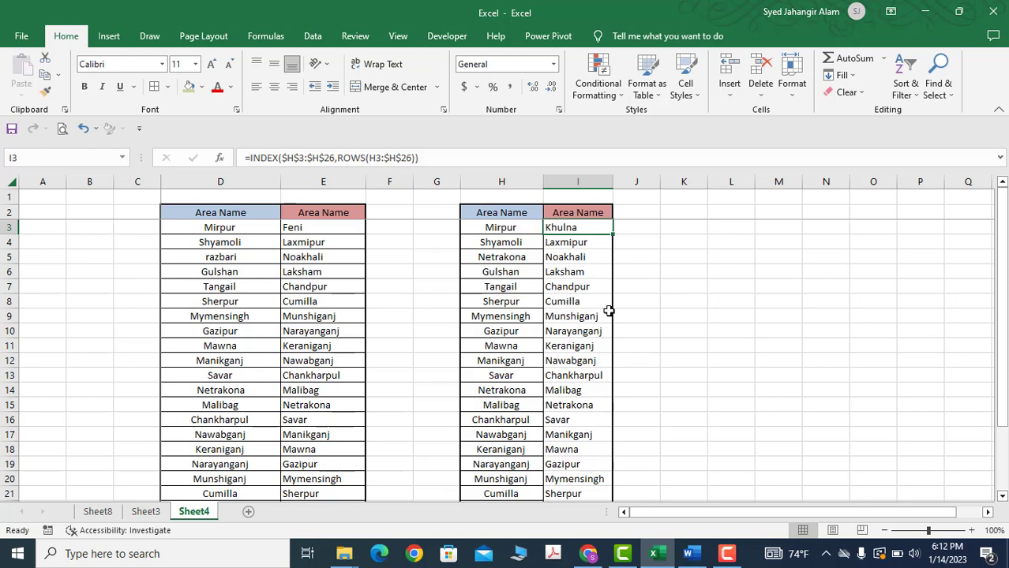
{"action": "left_click", "coordinate": [579, 304]}
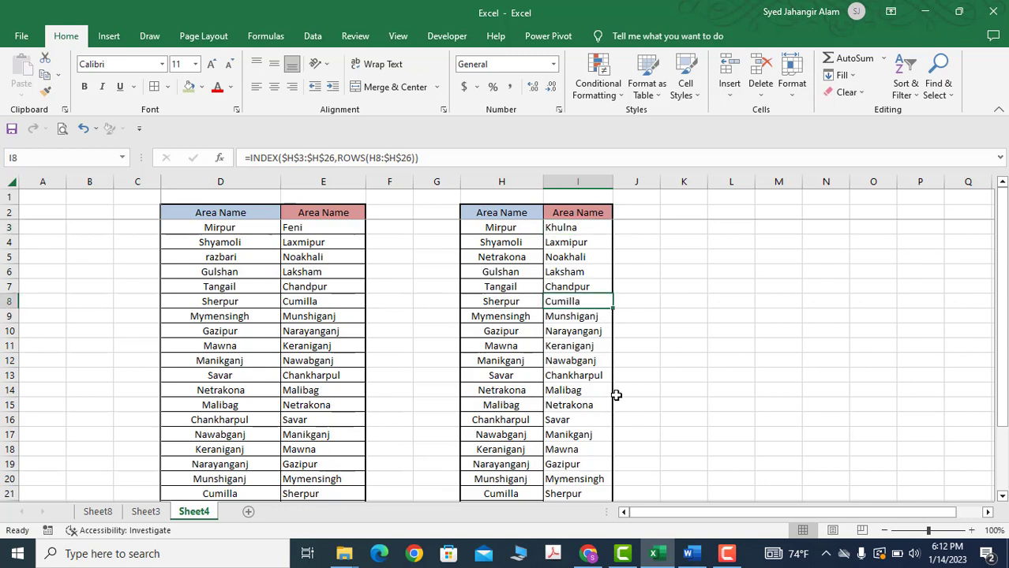
{"action": "left_click", "coordinate": [427, 359]}
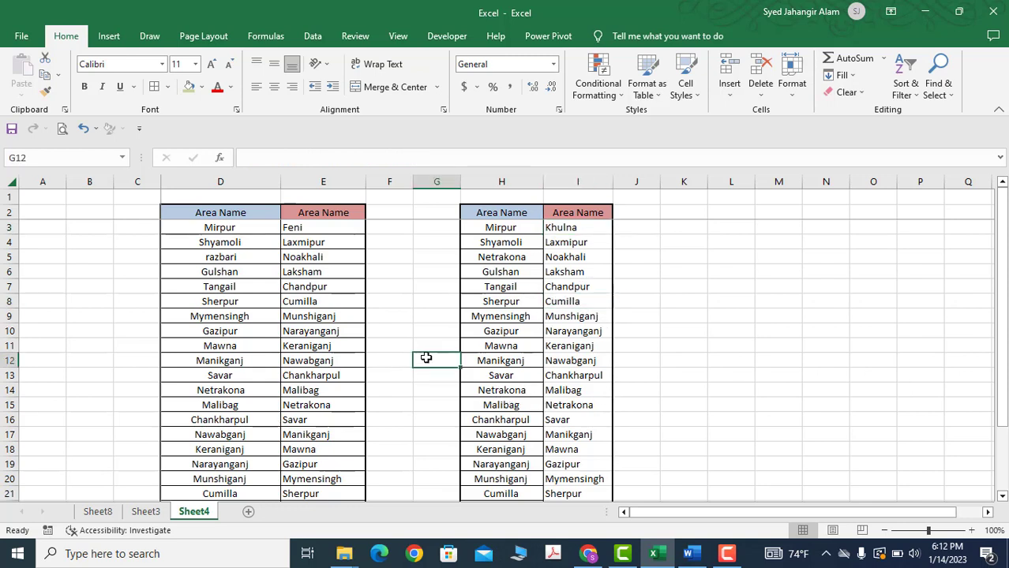
{"action": "left_click", "coordinate": [727, 553]}
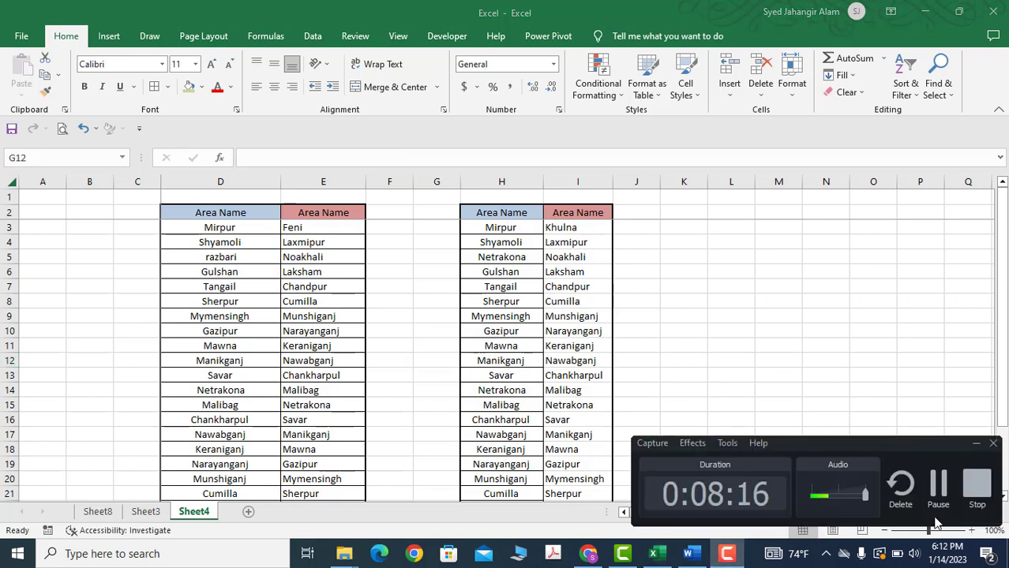